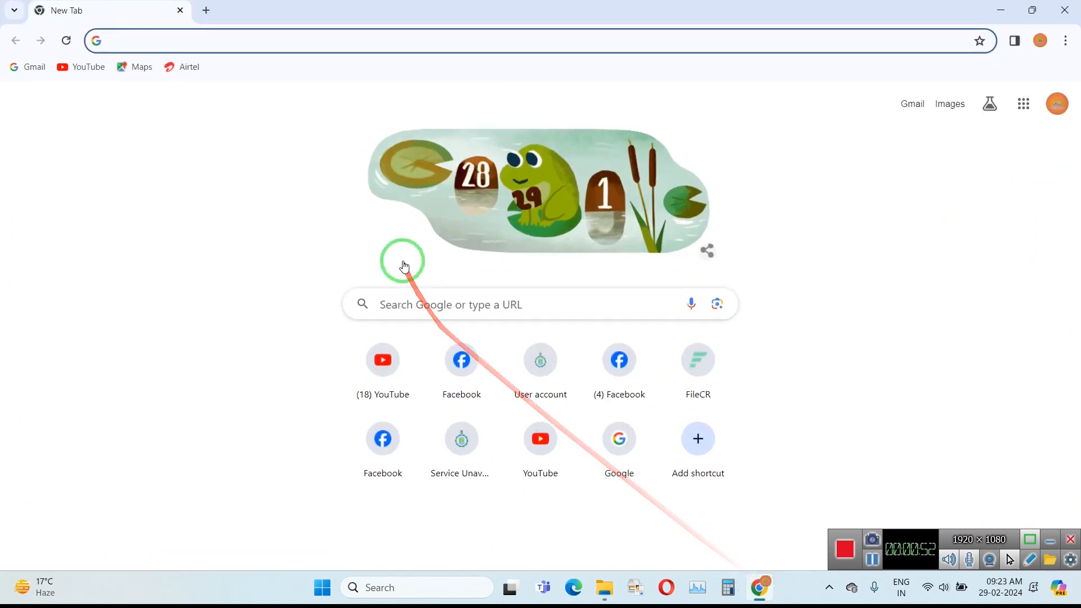
Step: Search Google for 'udyam registration' and open the official udyamregistration.gov.in site
{"action": "left_click", "coordinate": [447, 303]}
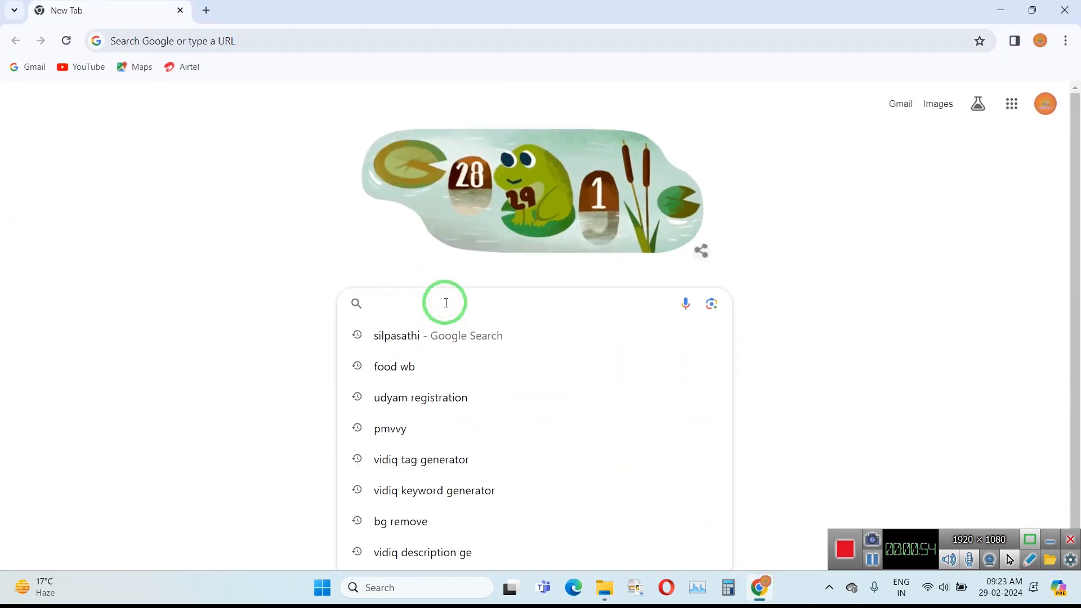
{"action": "type", "text": "udy"}
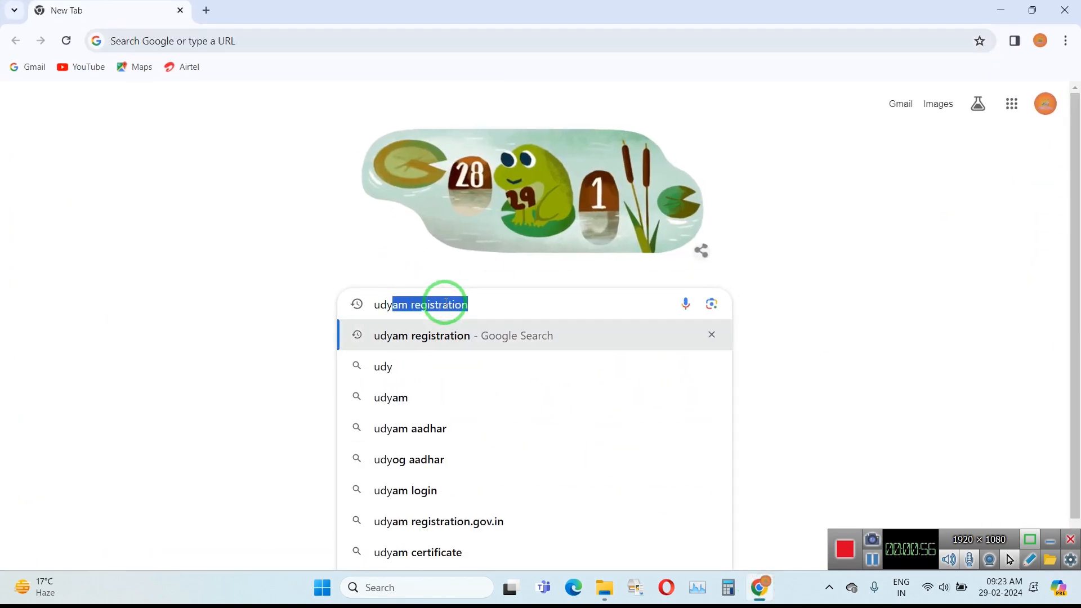
{"action": "key", "text": "Return"}
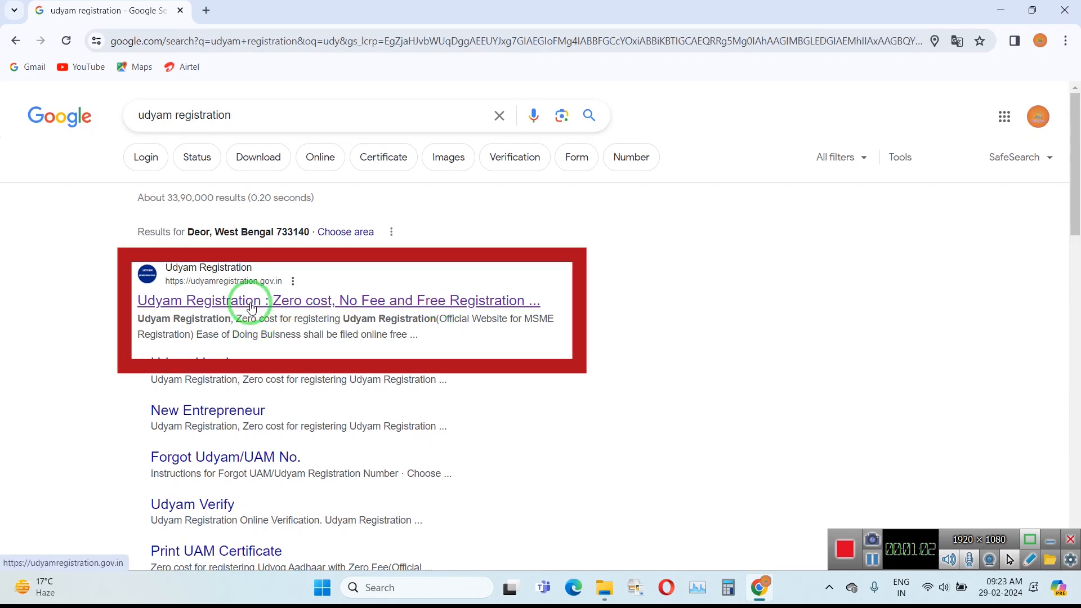
{"action": "left_click", "coordinate": [251, 308]}
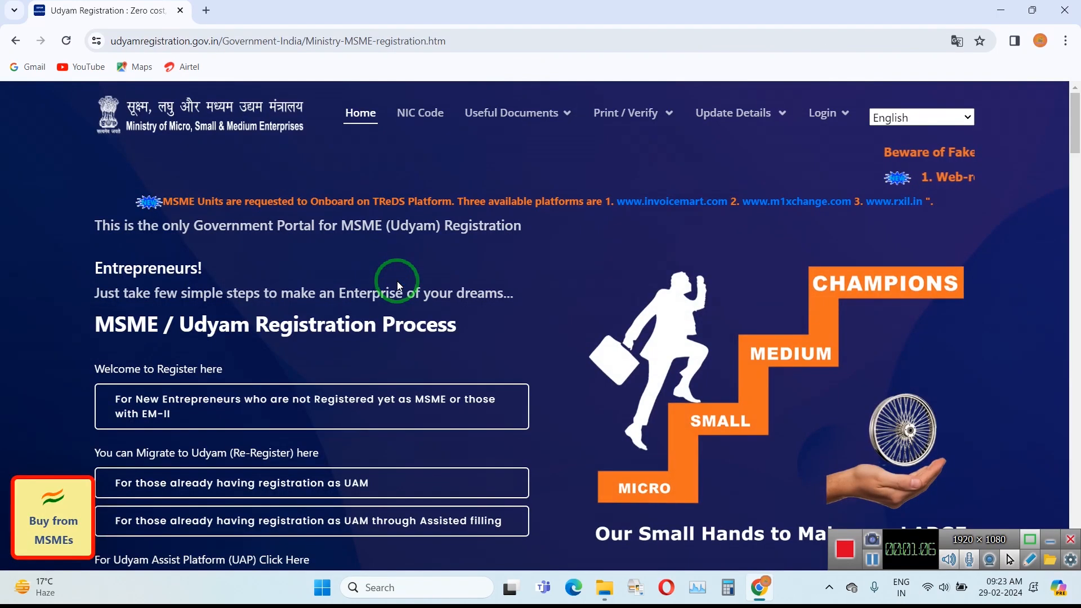
Step: Open the registration form for new entrepreneurs not yet registered as MSME or with EM-II
{"action": "left_click", "coordinate": [208, 403]}
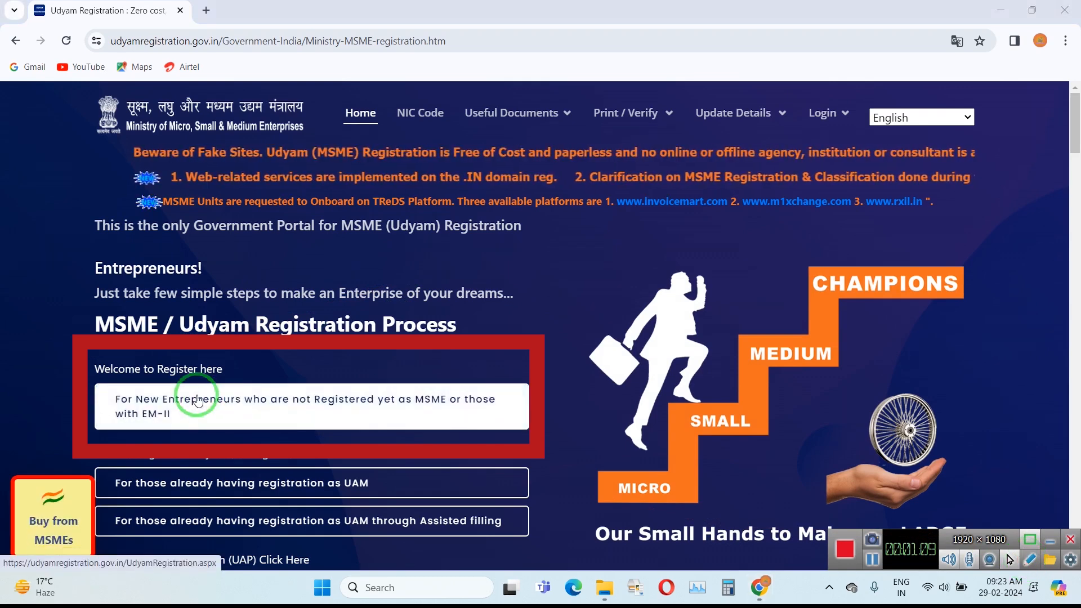
{"action": "left_click", "coordinate": [174, 399]}
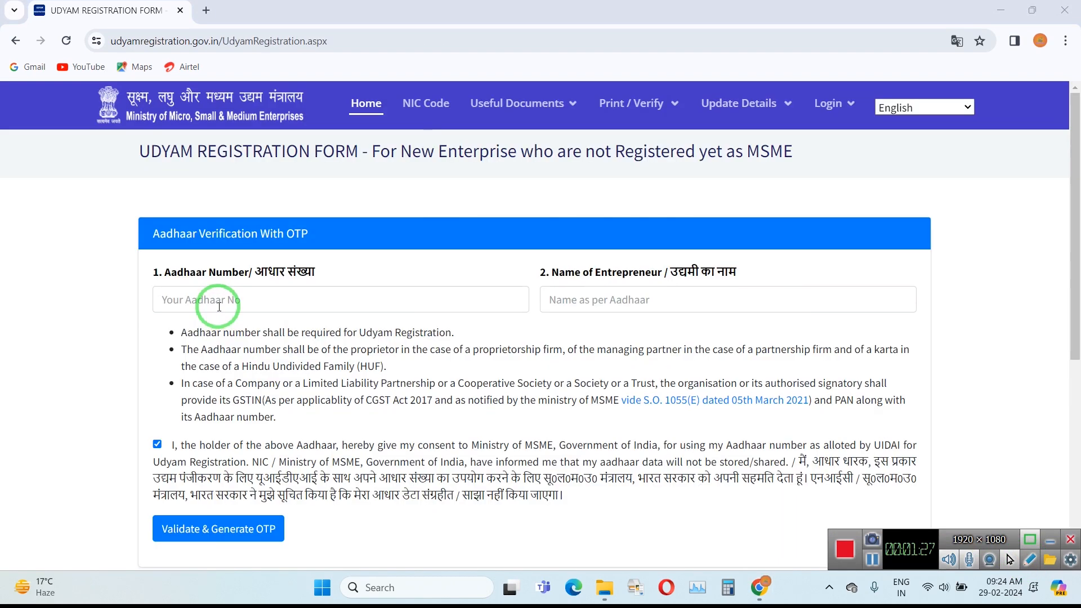
Step: Enter the Aadhaar number and the entrepreneur's name as on Aadhaar
{"action": "left_click", "coordinate": [224, 303]}
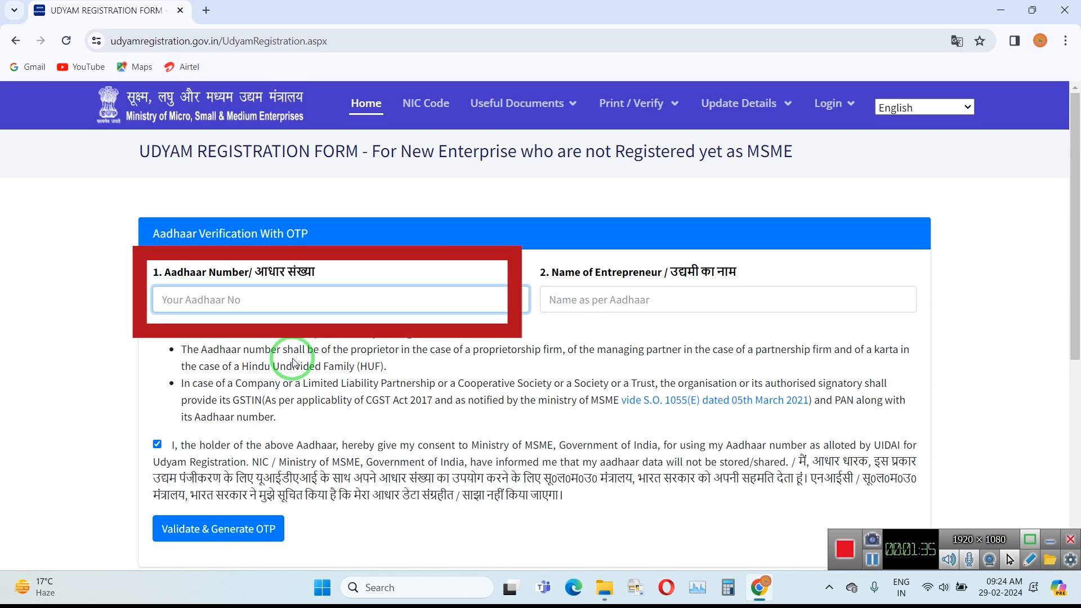
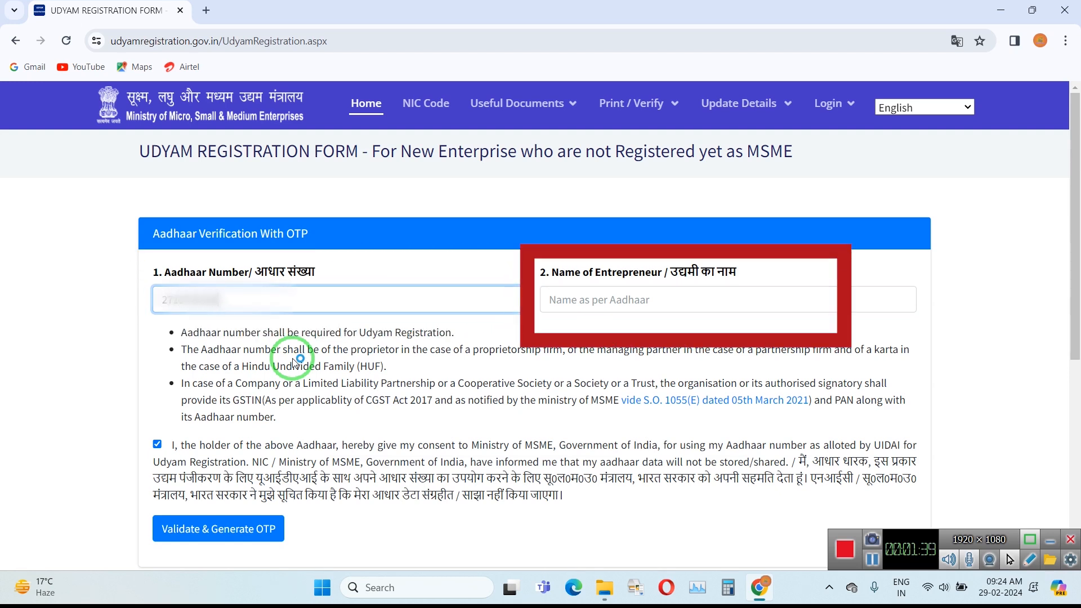
{"action": "left_click", "coordinate": [586, 296]}
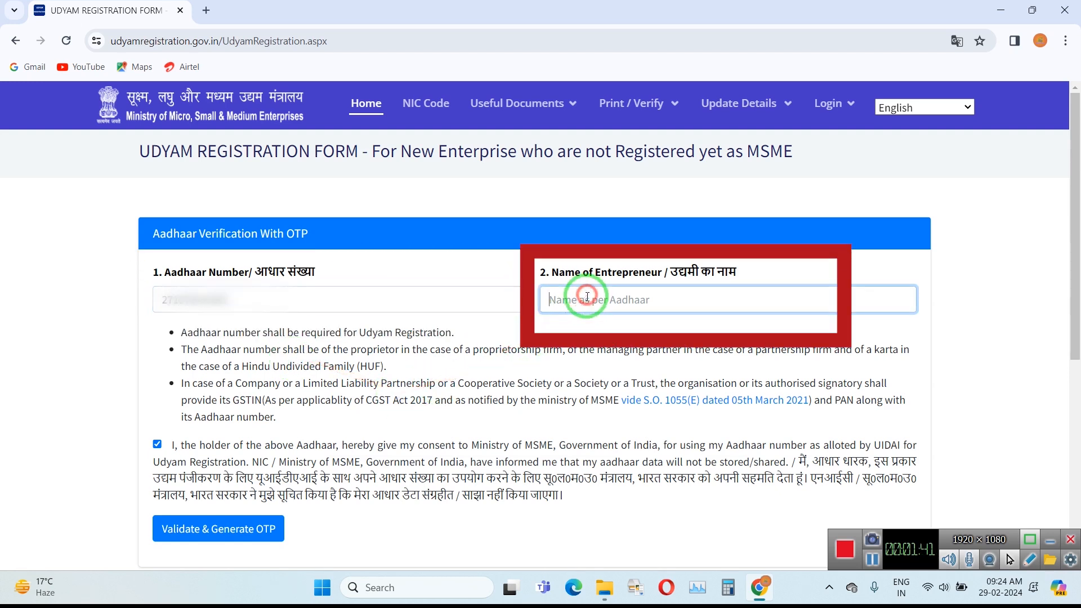
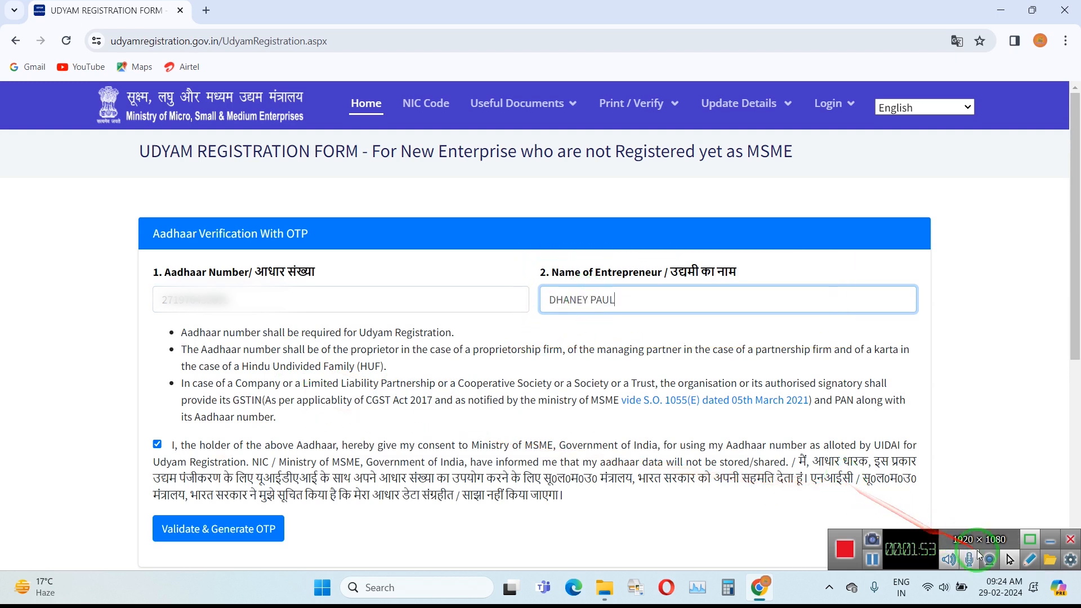
{"action": "left_click", "coordinate": [275, 499]}
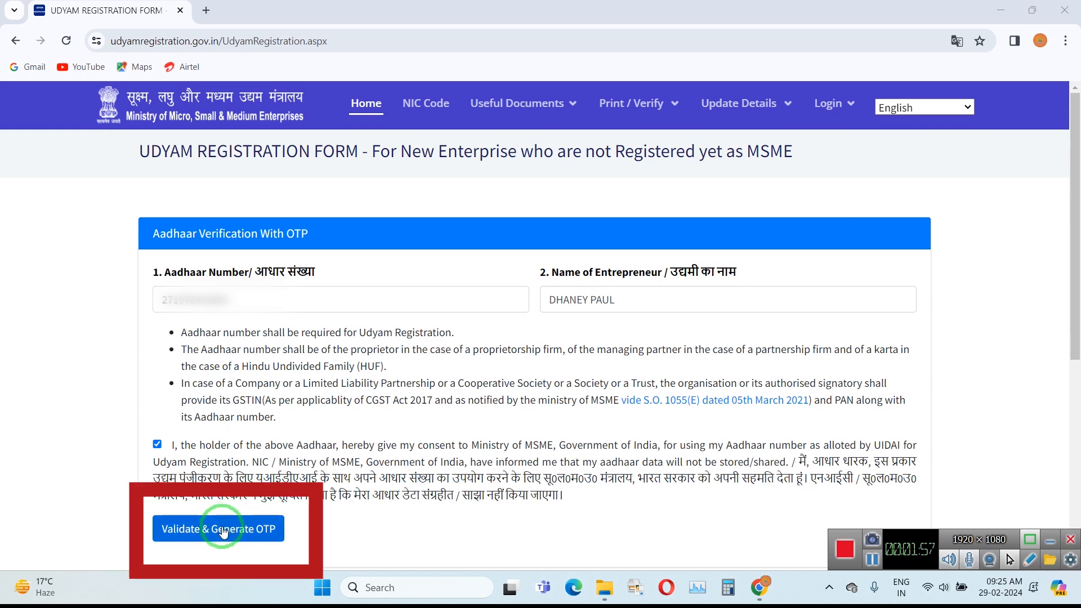
Step: Generate the Aadhaar OTP, enter the received code and validate it
{"action": "left_click", "coordinate": [285, 521]}
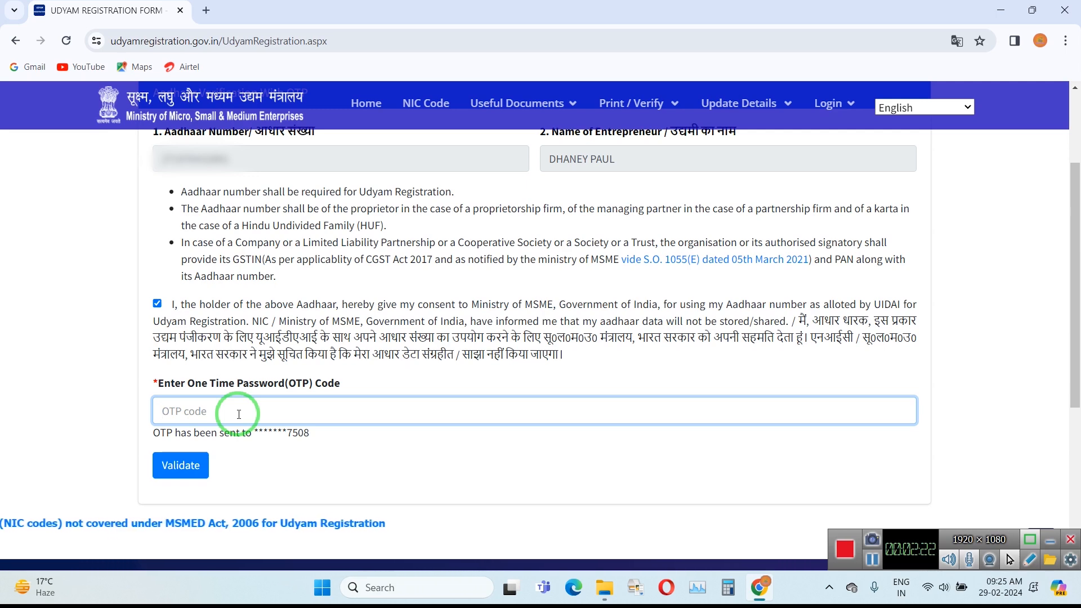
{"action": "left_click", "coordinate": [176, 472]}
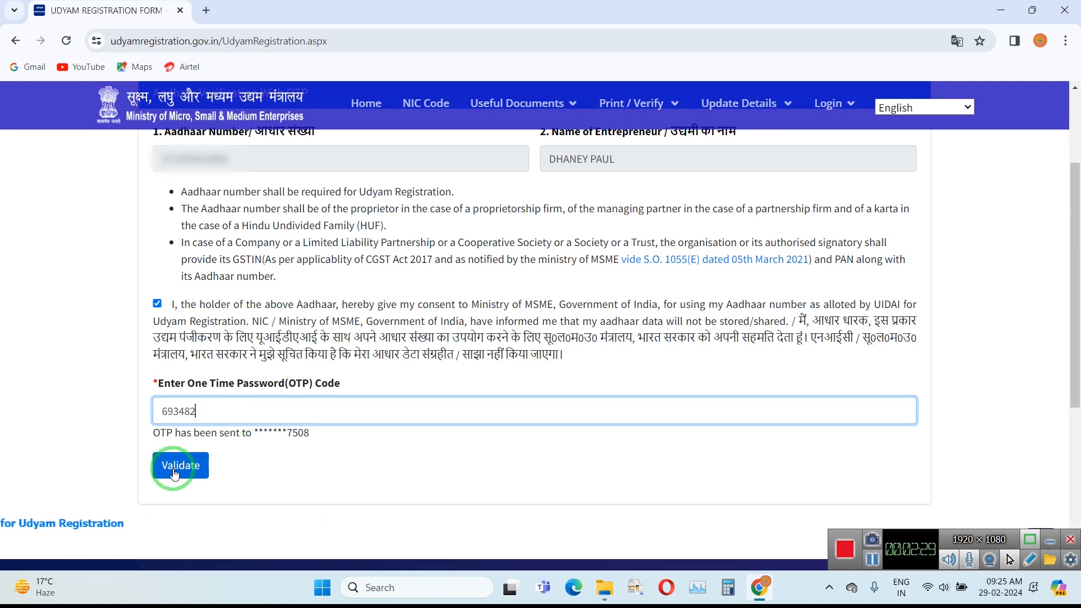
Step: Set the Type of Organisation to '1. Proprietary'
{"action": "scroll", "coordinate": [285, 345], "scroll_direction": "down", "scroll_amount": 1}
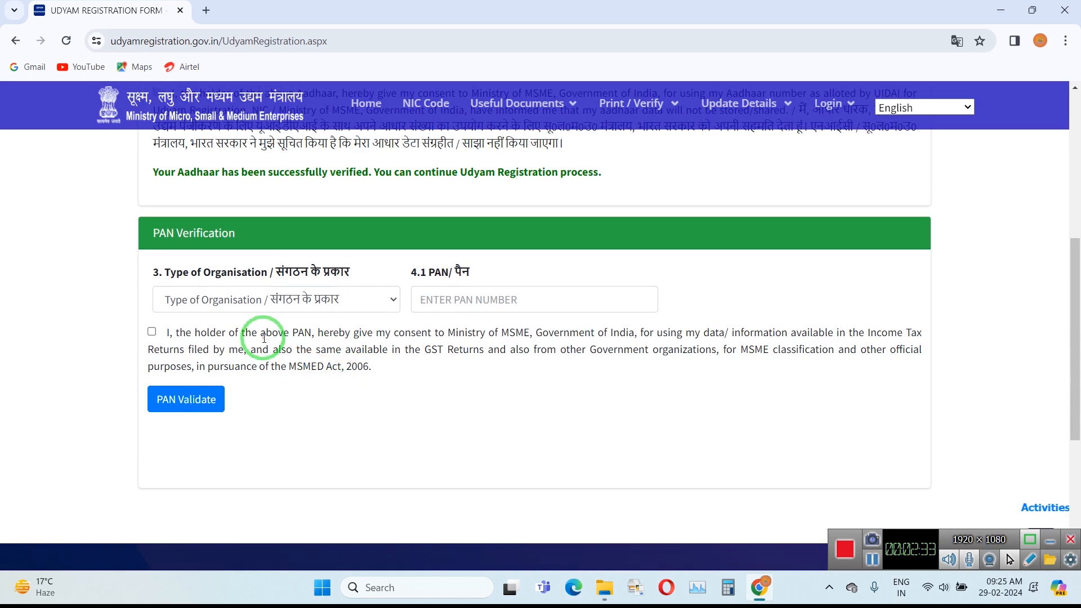
{"action": "scroll", "coordinate": [285, 345], "scroll_direction": "up", "scroll_amount": 1}
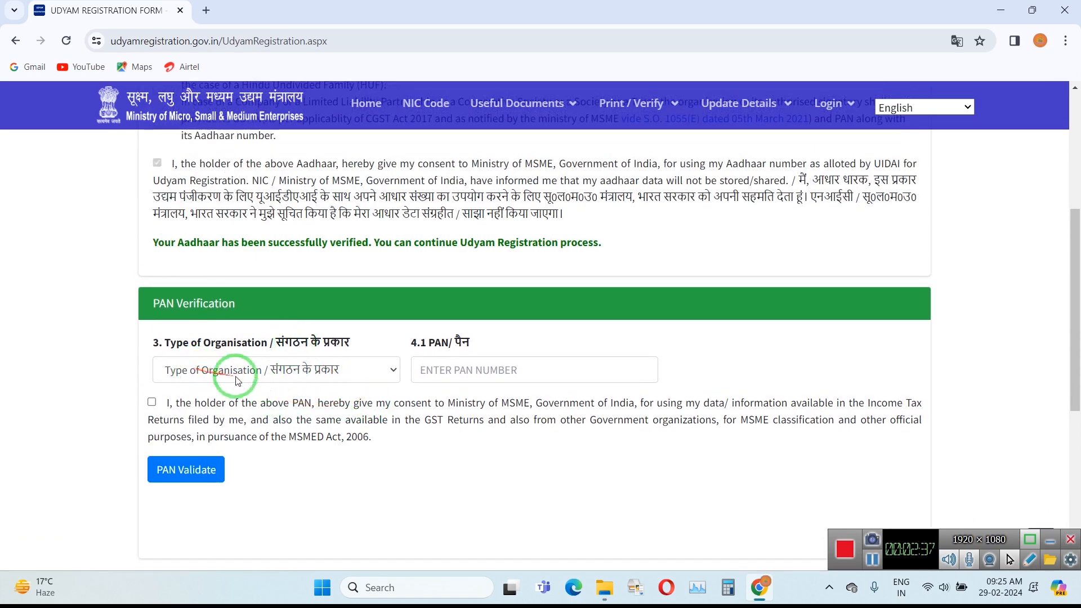
{"action": "left_click", "coordinate": [294, 375]}
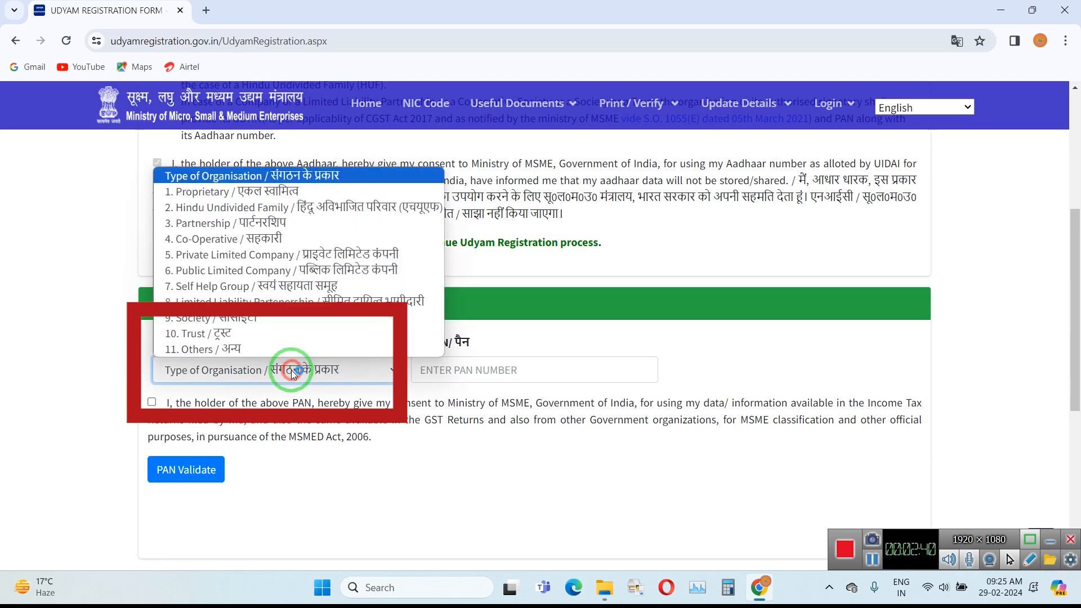
{"action": "left_click", "coordinate": [262, 192]}
Step: Enter the PAN, give consent, validate it and continue to the ITR and GSTIN questions
{"action": "left_click", "coordinate": [480, 369]}
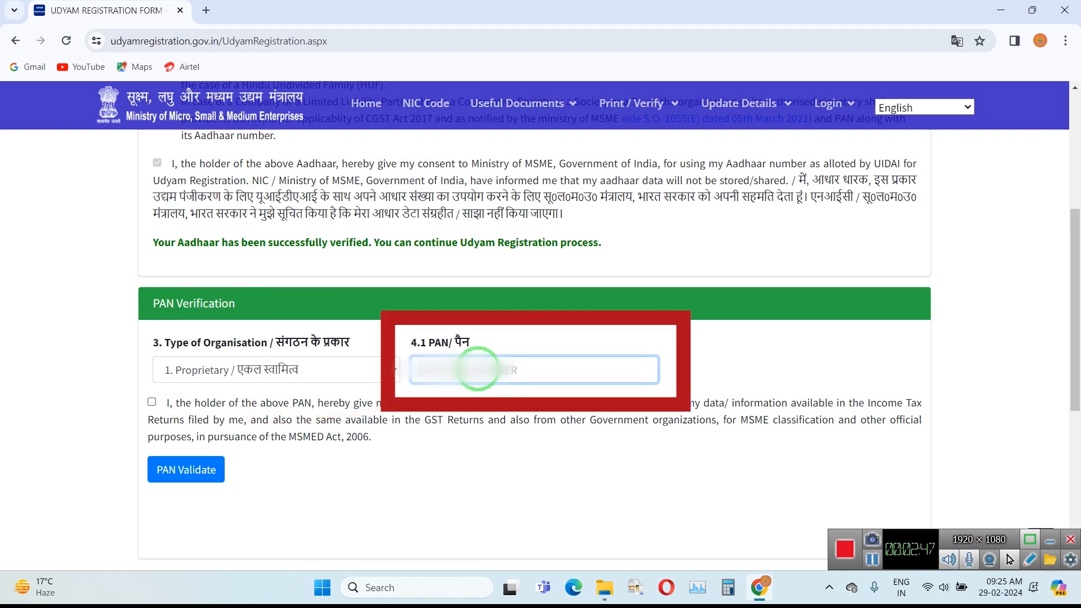
{"action": "left_click", "coordinate": [151, 402]}
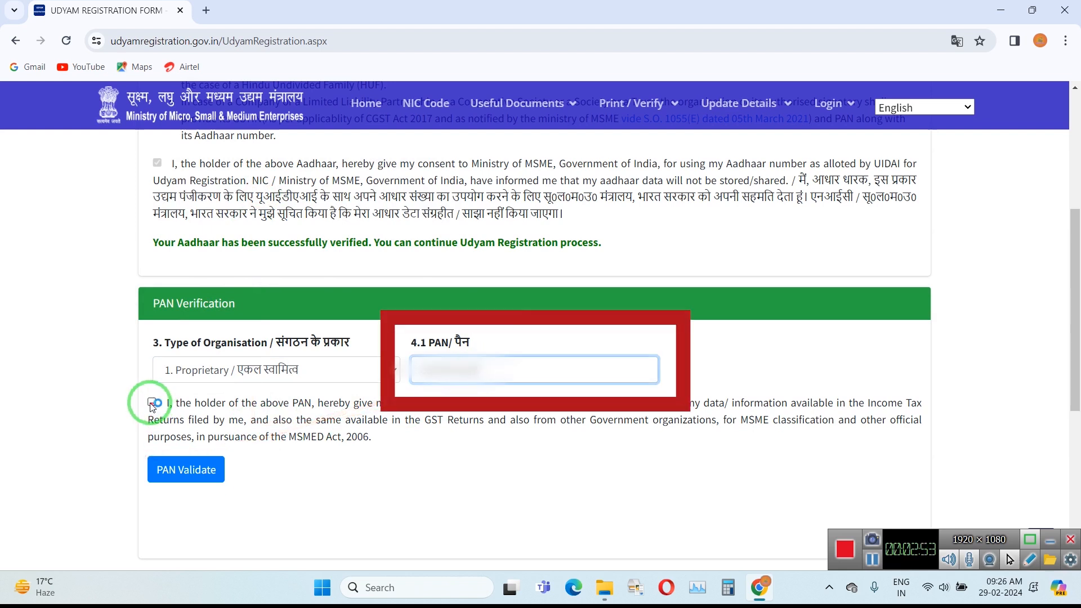
{"action": "left_click", "coordinate": [148, 403]}
{"action": "left_click", "coordinate": [144, 404]}
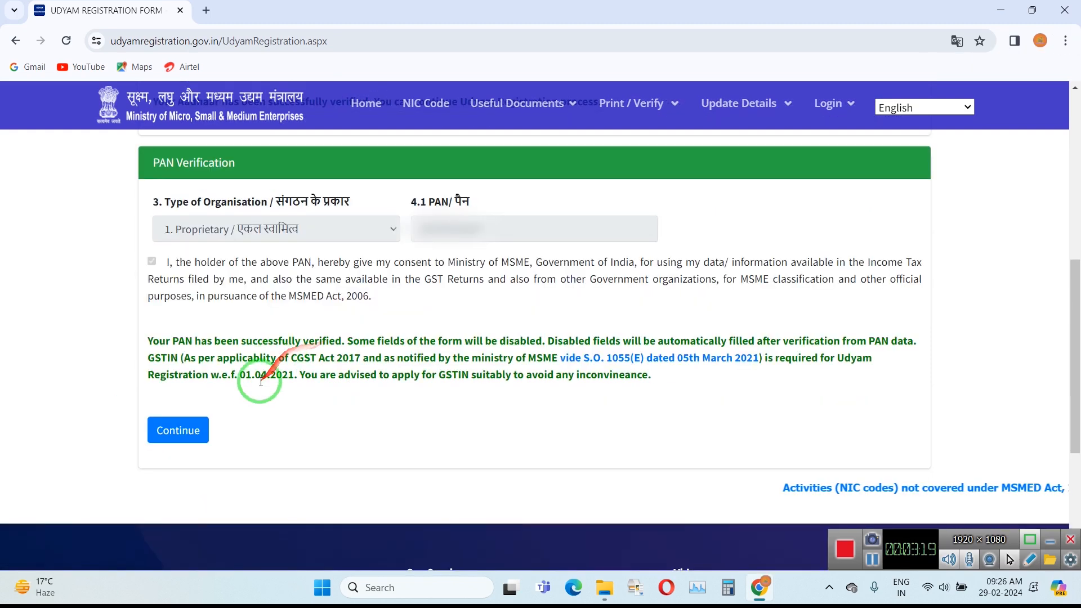
{"action": "left_click", "coordinate": [193, 430]}
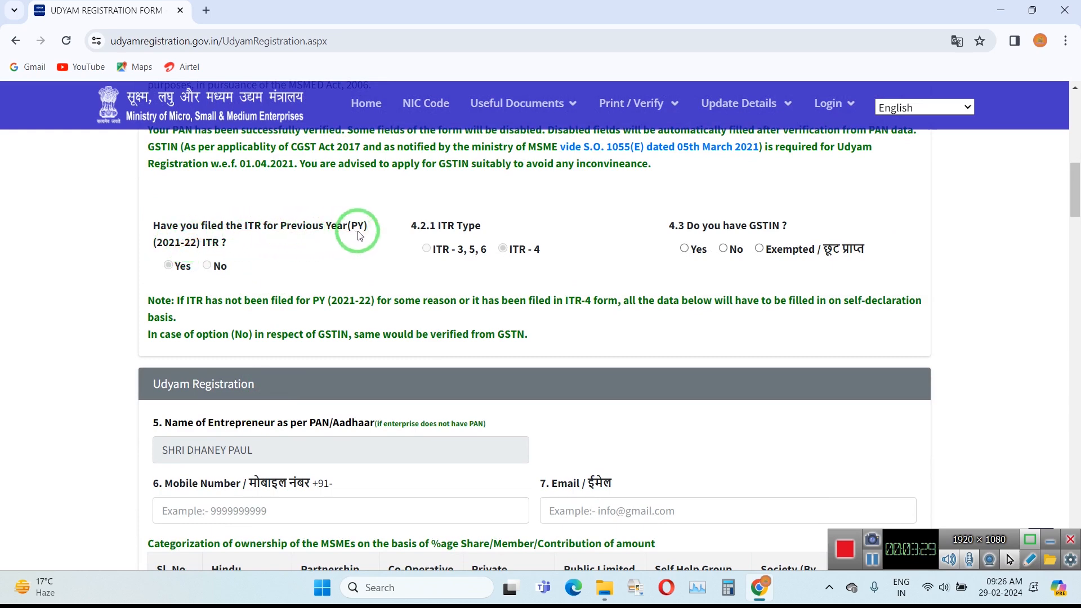
Step: Answer Yes to filing ITR with type ITR-4, and No to having a GSTIN
{"action": "left_click", "coordinate": [178, 266]}
{"action": "left_click", "coordinate": [303, 319]}
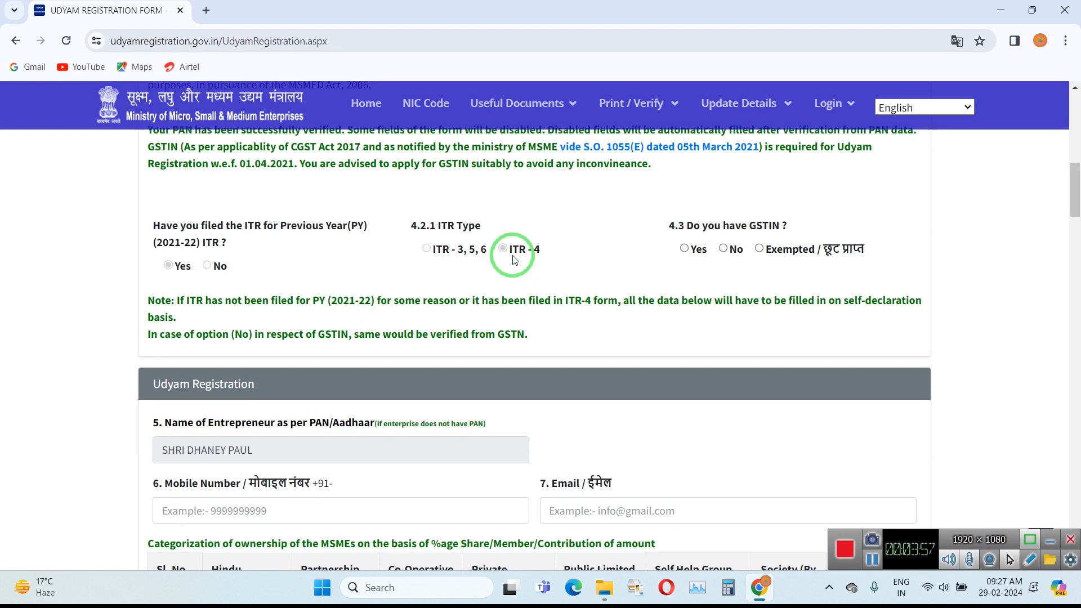
{"action": "left_click", "coordinate": [220, 280]}
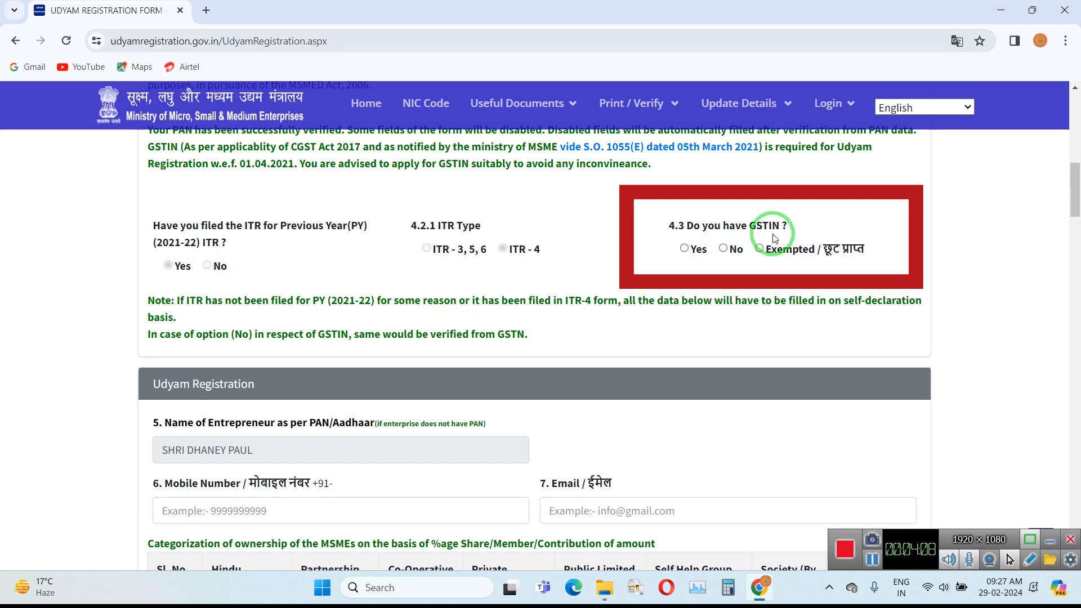
{"action": "left_click", "coordinate": [726, 251]}
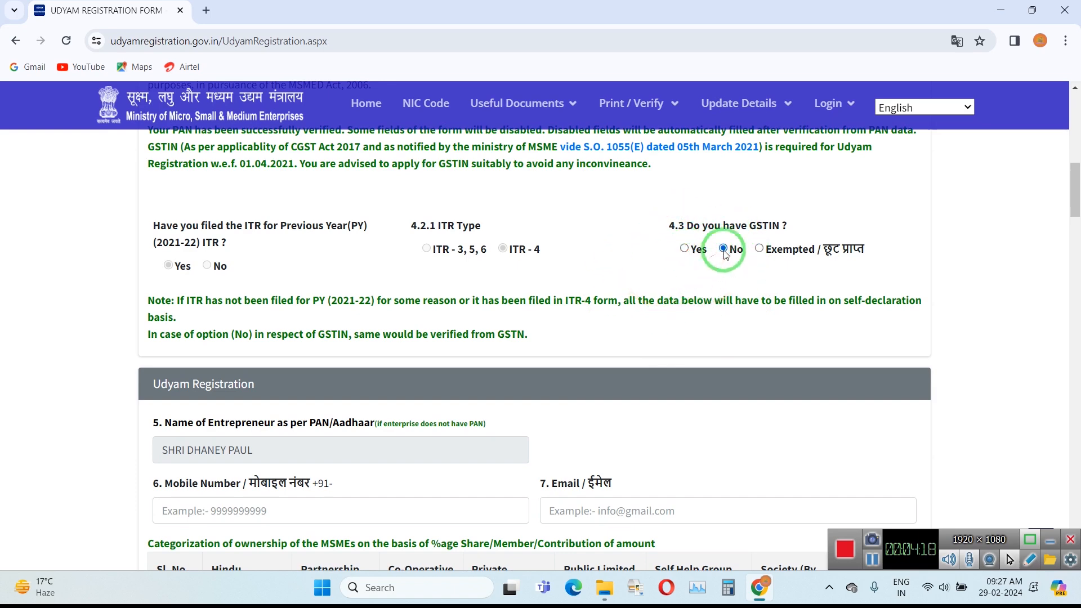
{"action": "scroll", "coordinate": [326, 265], "scroll_direction": "down", "scroll_amount": 2}
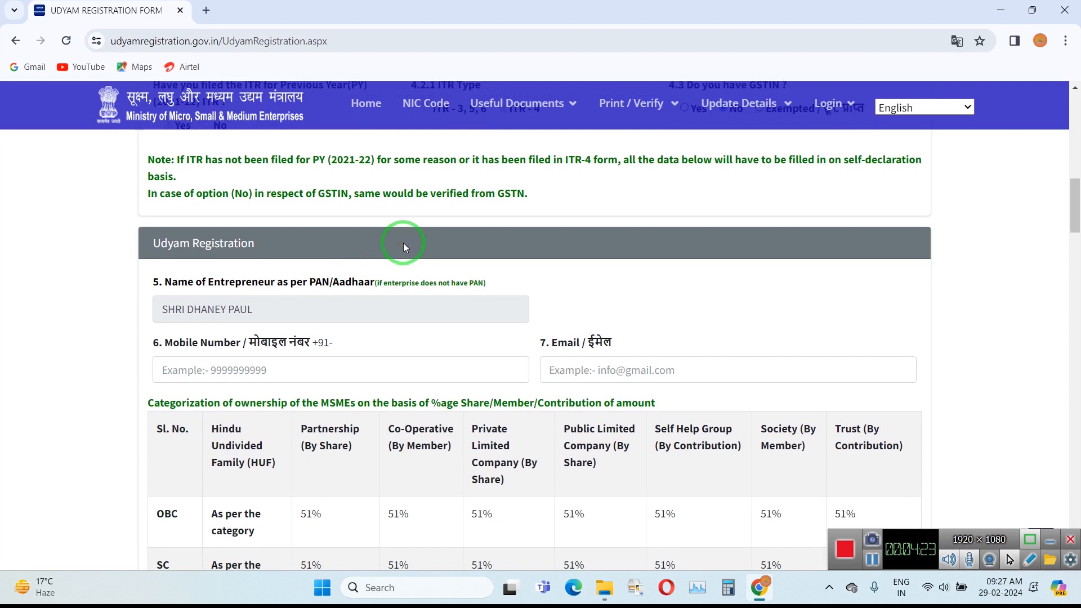
Step: Enter the owner's mobile number and contact details
{"action": "scroll", "coordinate": [338, 265], "scroll_direction": "down", "scroll_amount": 1}
{"action": "left_click", "coordinate": [271, 301]}
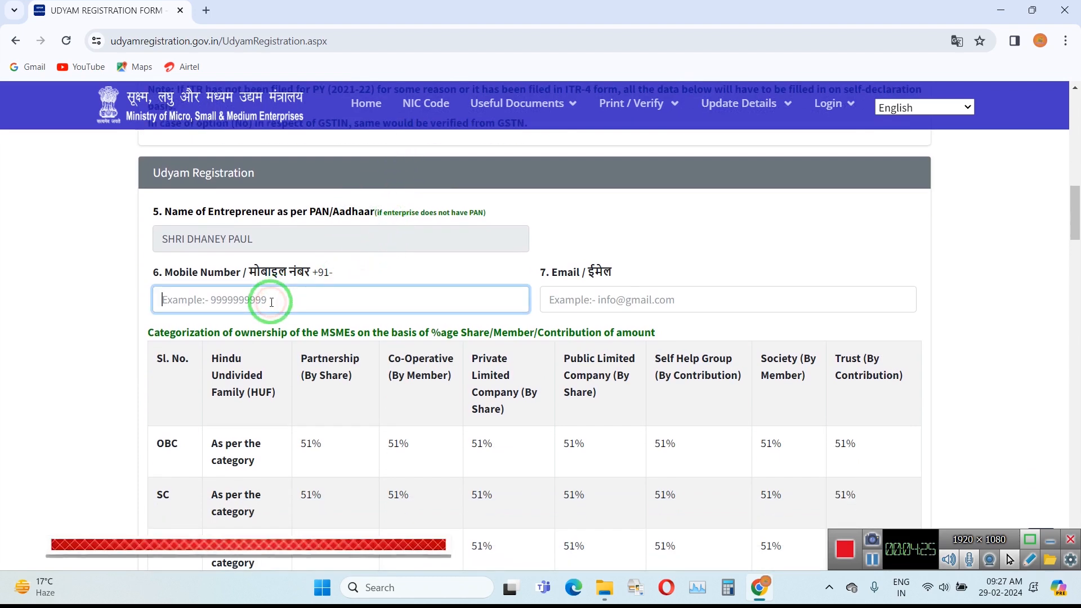
{"action": "type", "text": "9"}
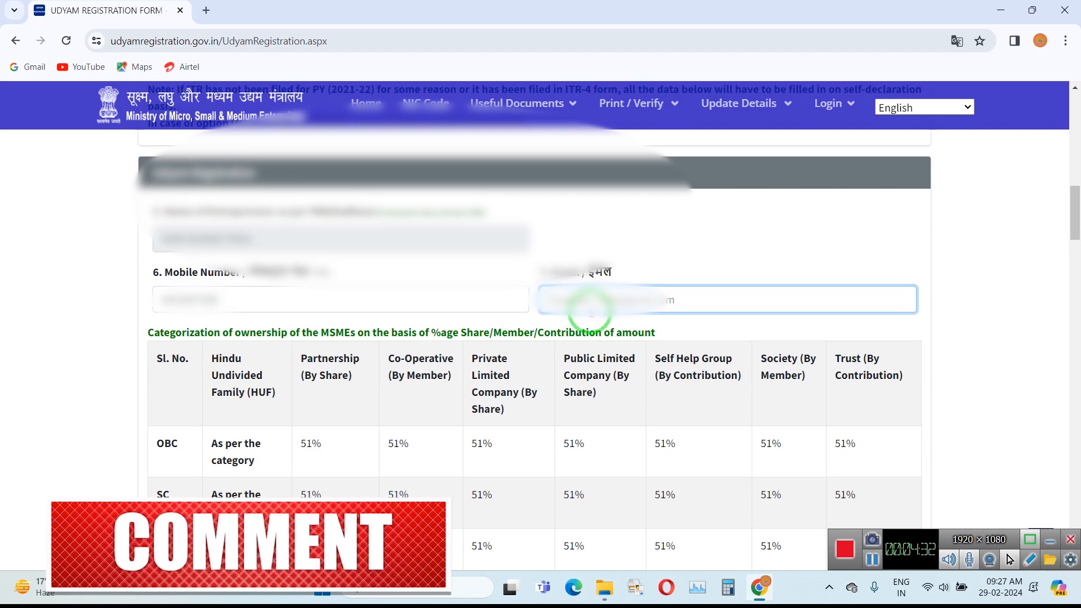
{"action": "type", "text": "ra"}
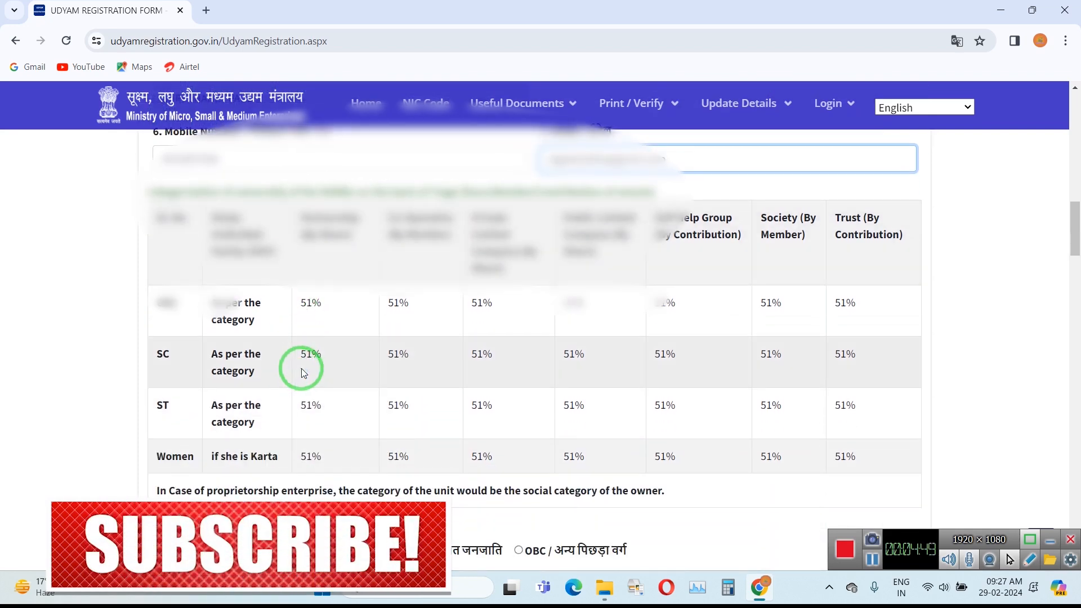
Step: Set the owner's gender to Male and Specially Abled (DIVYANG) to No
{"action": "scroll", "coordinate": [302, 369], "scroll_direction": "down", "scroll_amount": 3}
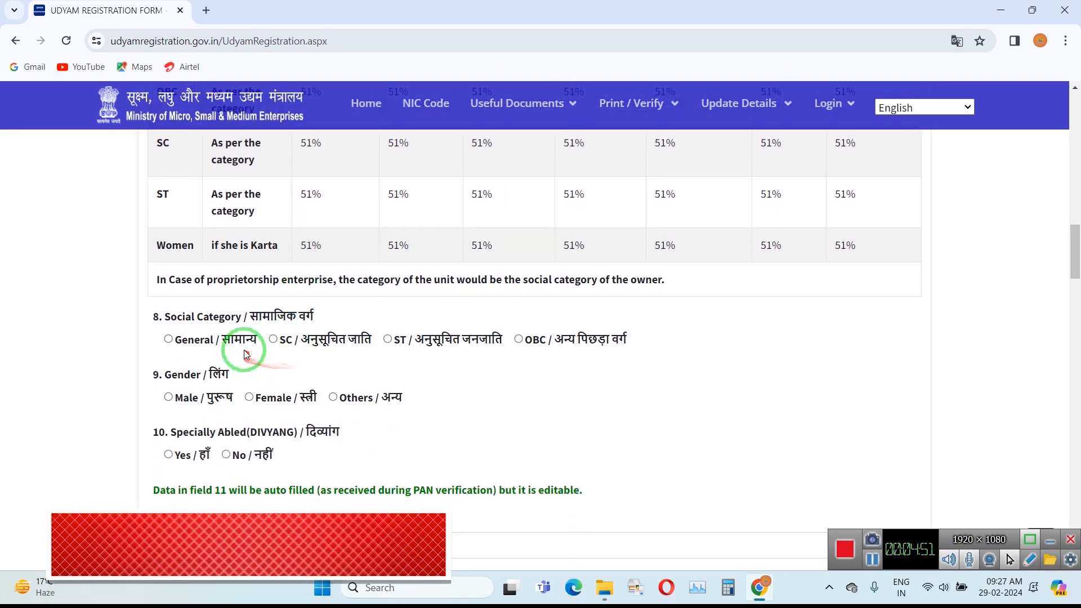
{"action": "scroll", "coordinate": [246, 354], "scroll_direction": "down", "scroll_amount": 1}
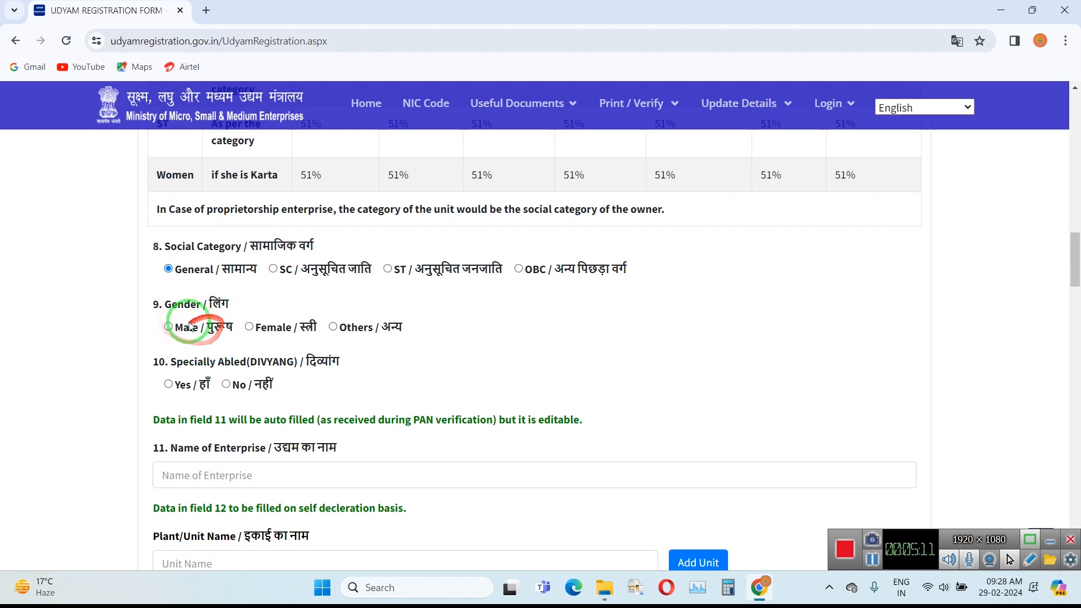
{"action": "left_click", "coordinate": [168, 329]}
{"action": "scroll", "coordinate": [225, 304], "scroll_direction": "down", "scroll_amount": 1}
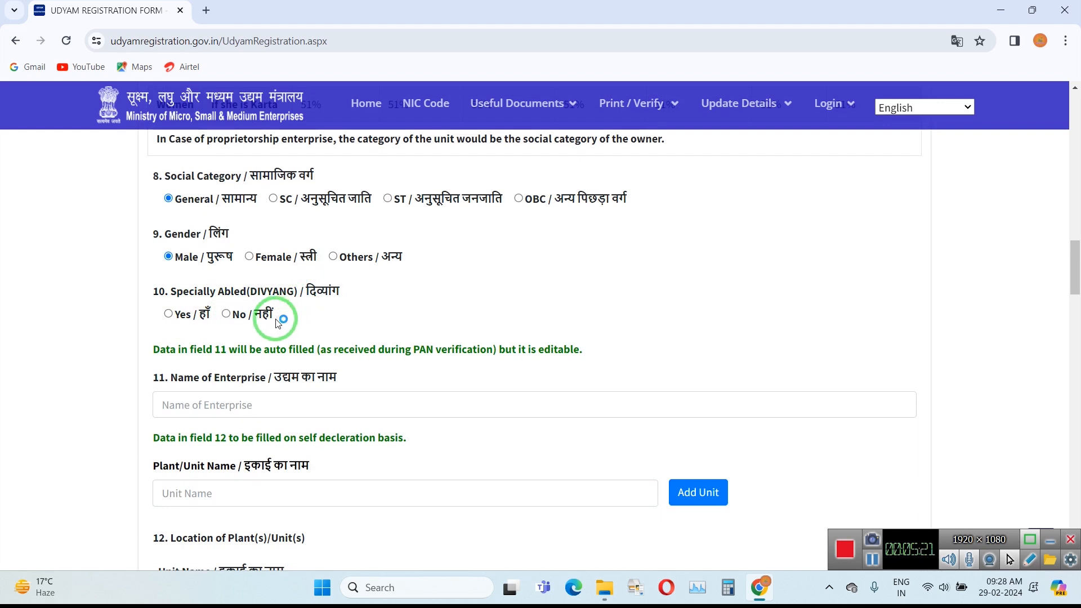
{"action": "left_click", "coordinate": [225, 314]}
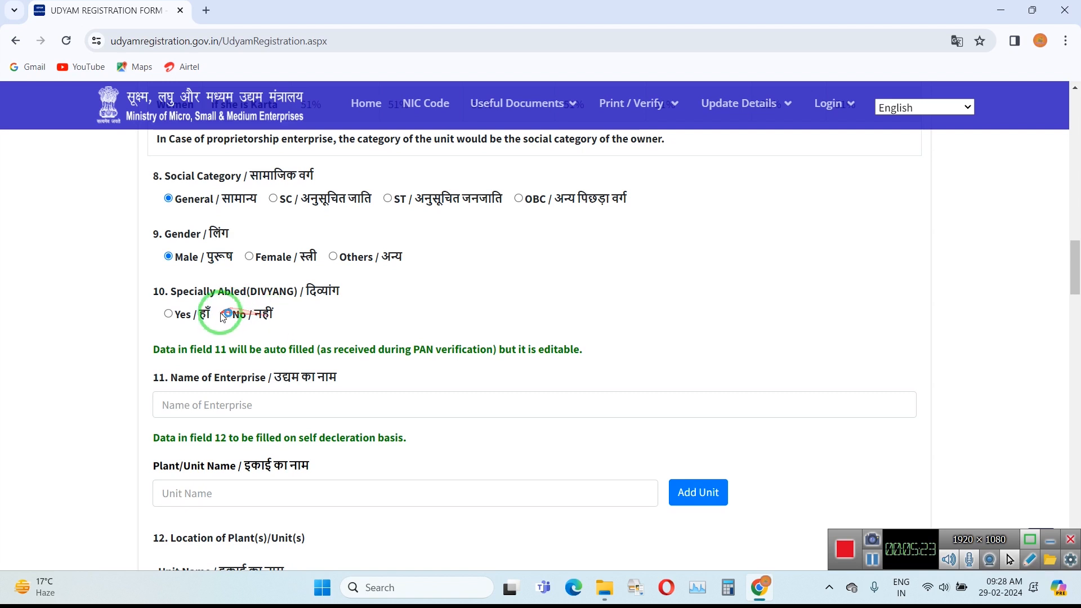
{"action": "scroll", "coordinate": [225, 317], "scroll_direction": "down", "scroll_amount": 1}
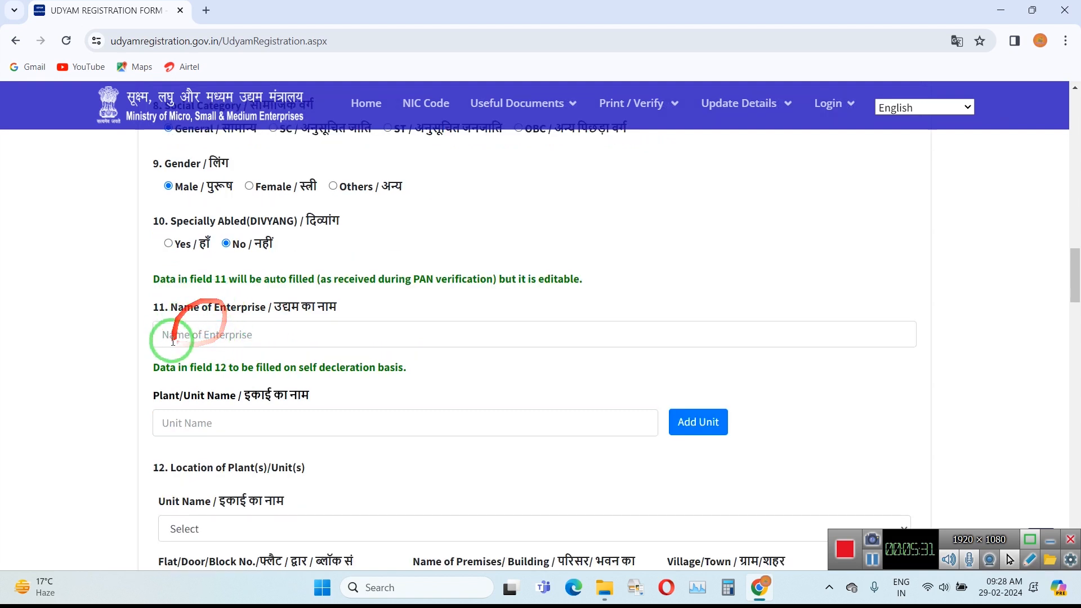
Step: Enter 'Digital Seva' as both the enterprise name and the plant/unit name
{"action": "scroll", "coordinate": [204, 334], "scroll_direction": "down", "scroll_amount": 1}
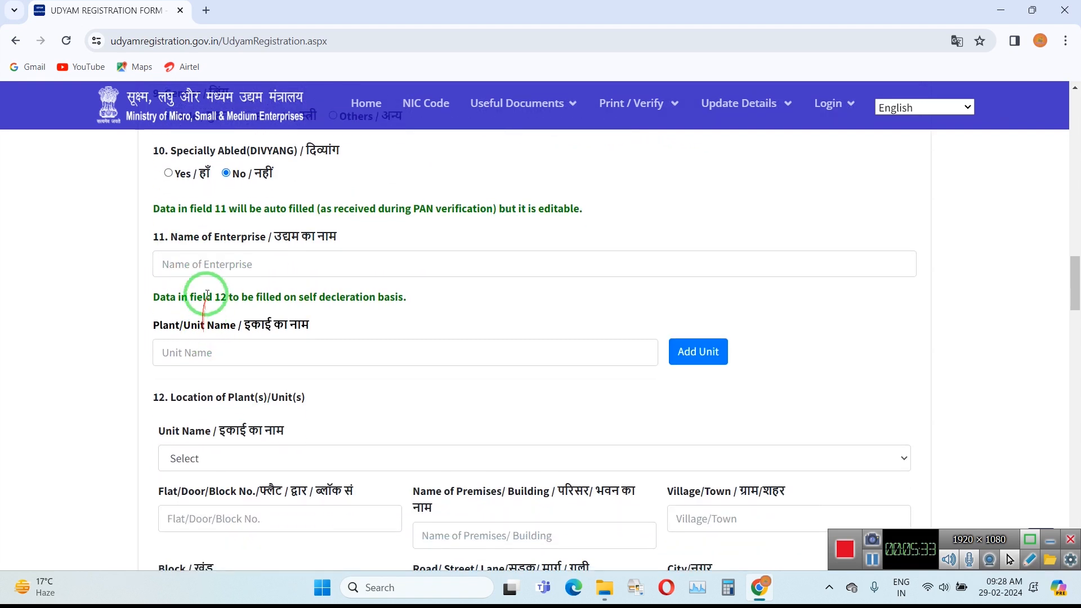
{"action": "left_click", "coordinate": [212, 269]}
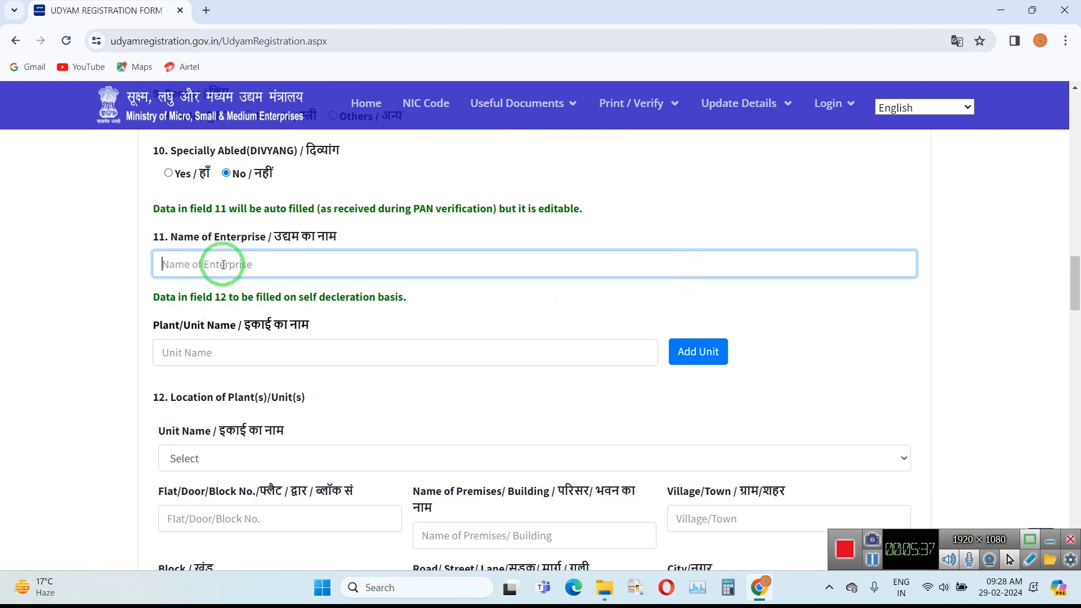
{"action": "type", "text": "Digital Seva"}
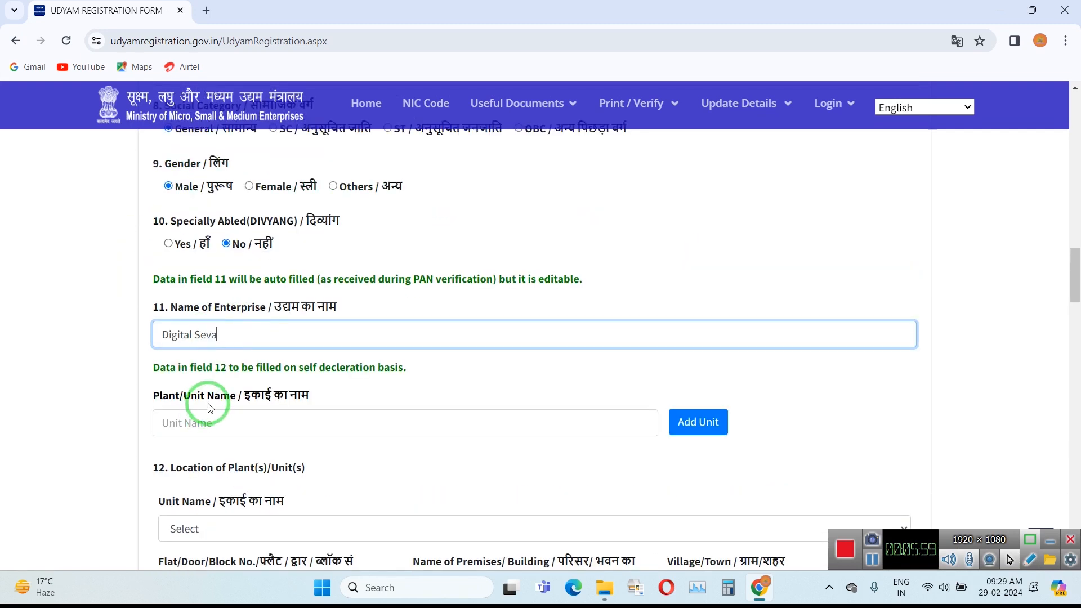
{"action": "scroll", "coordinate": [213, 403], "scroll_direction": "down", "scroll_amount": 1}
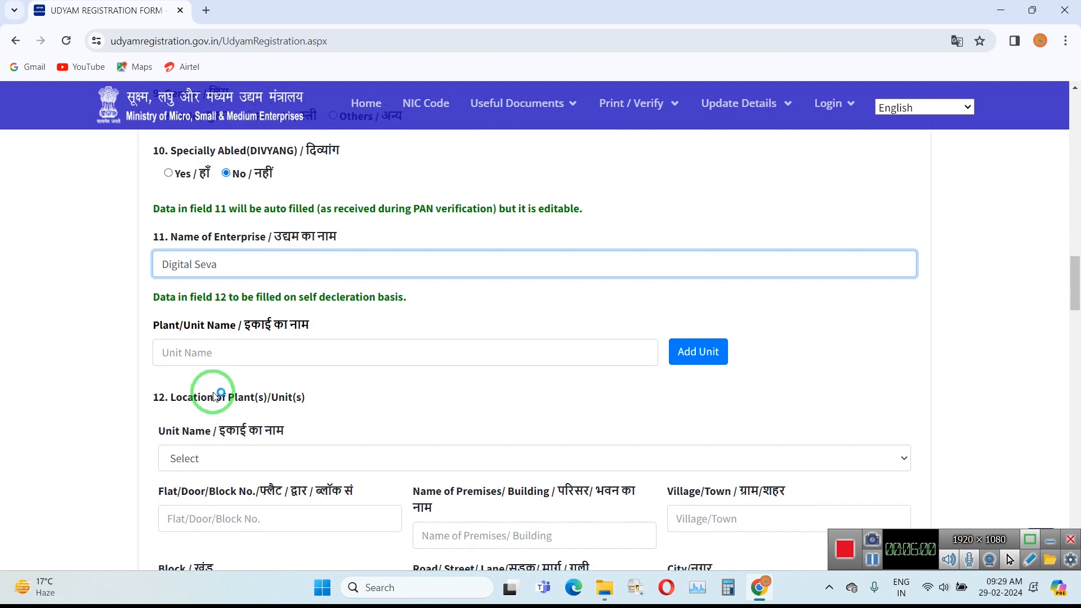
{"action": "left_click", "coordinate": [515, 351]}
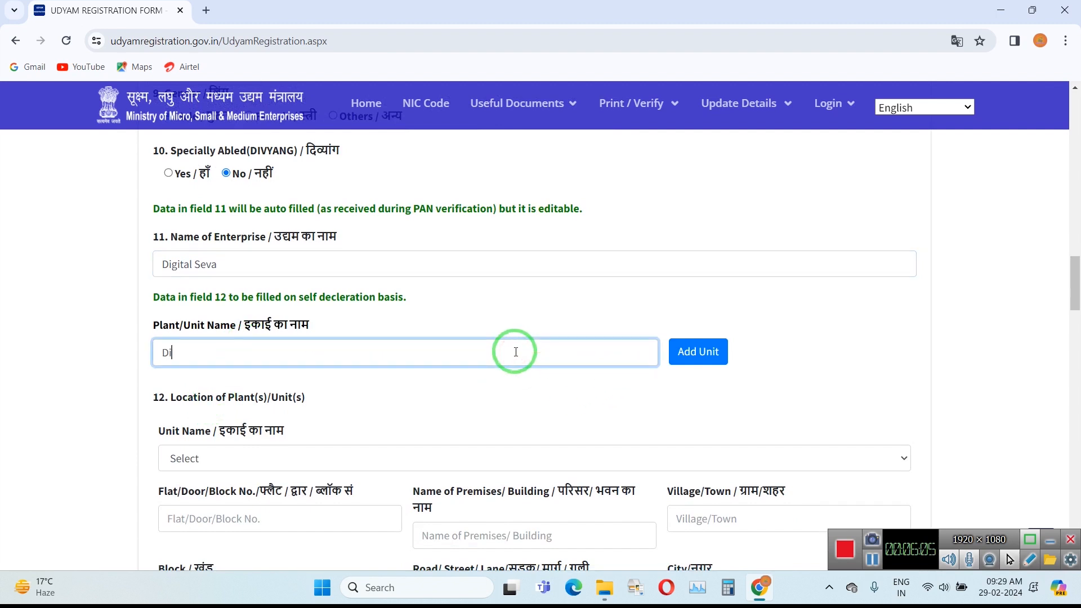
{"action": "type", "text": "Digital Seva"}
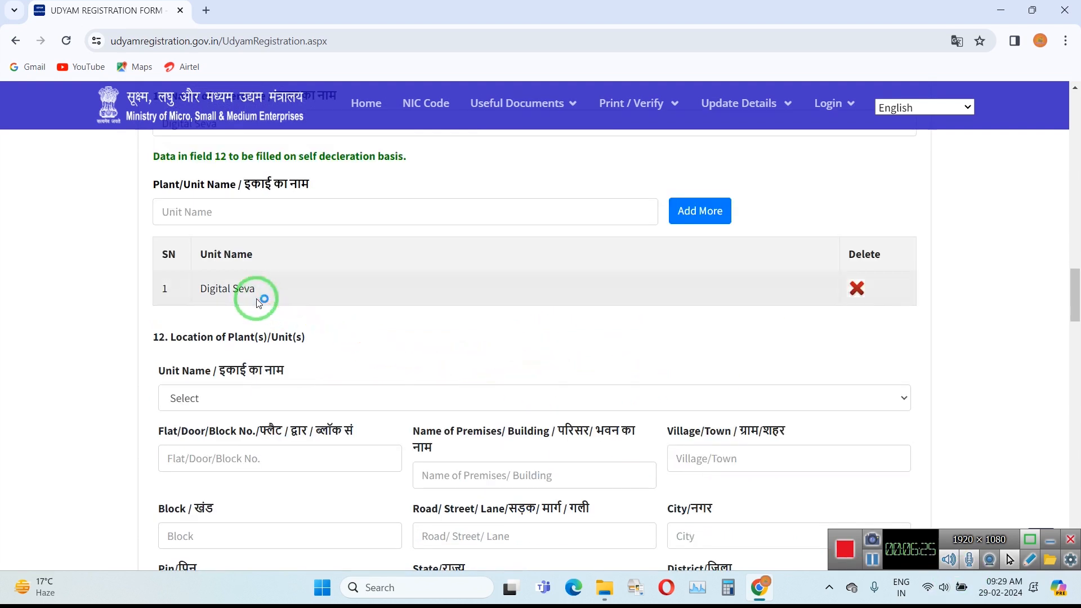
{"action": "scroll", "coordinate": [254, 372], "scroll_direction": "down", "scroll_amount": 1}
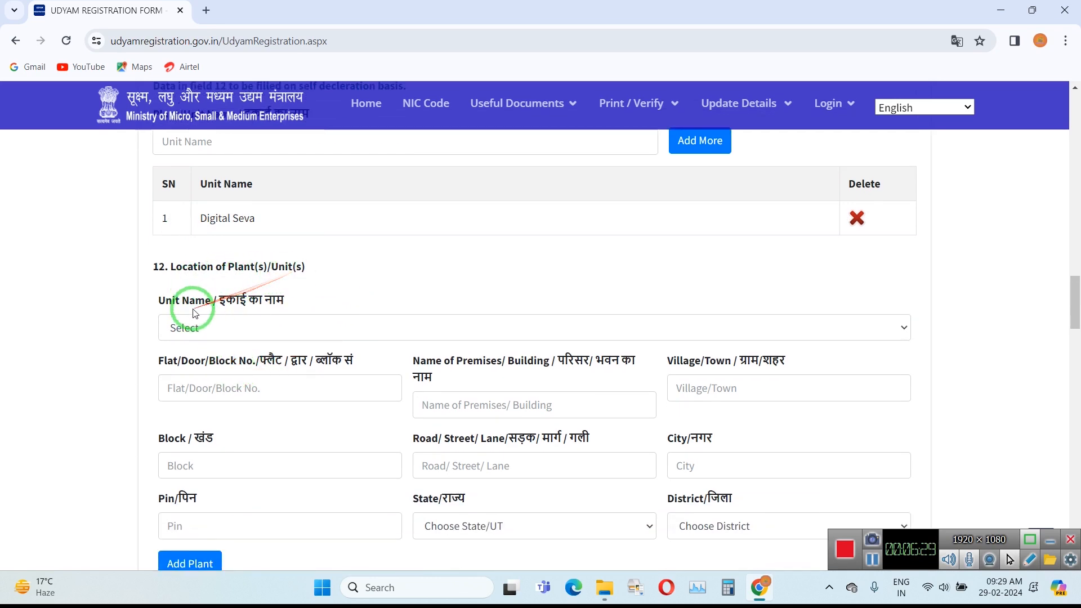
Step: Select Digital Seva as the unit for the new plant location
{"action": "left_click", "coordinate": [221, 329]}
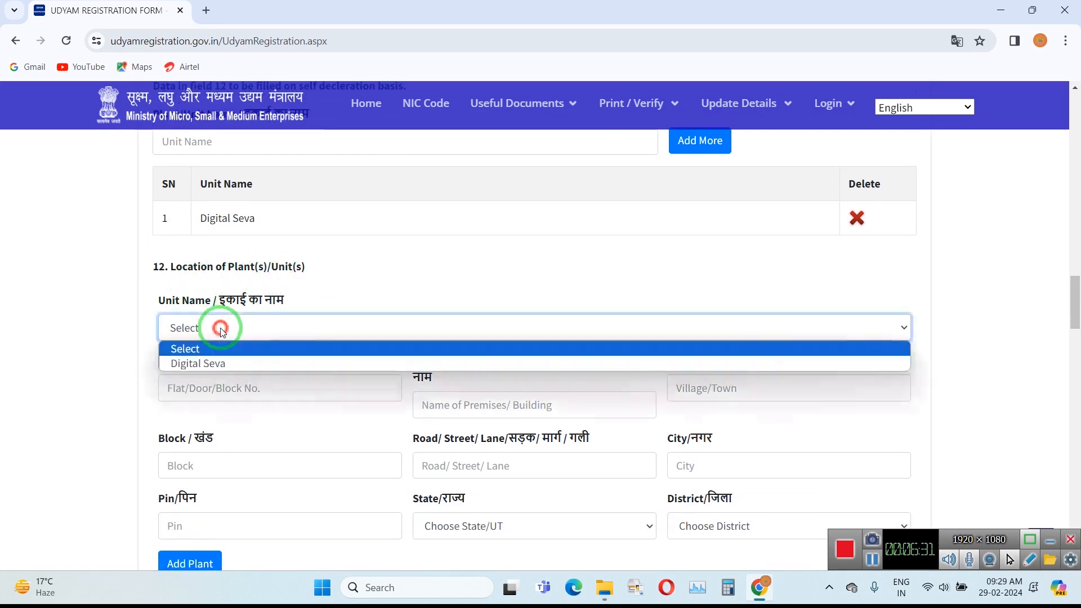
{"action": "left_click", "coordinate": [204, 365]}
{"action": "scroll", "coordinate": [281, 346], "scroll_direction": "down", "scroll_amount": 1}
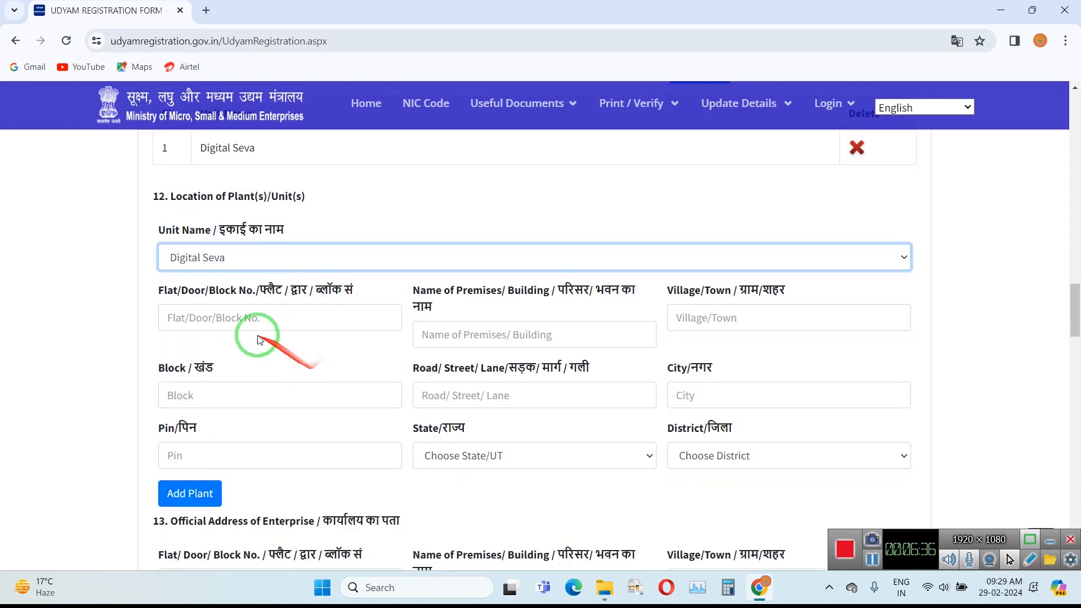
Step: Fill the plant's flat, premises and village/block address fields for the Dakshin Dinajpur location
{"action": "left_click", "coordinate": [246, 318]}
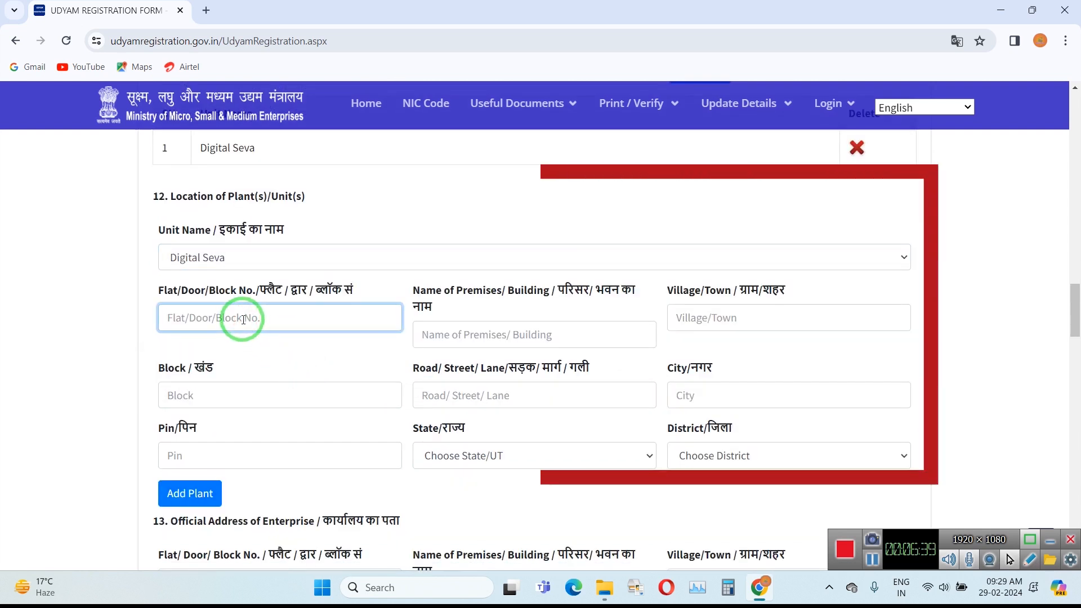
{"action": "type", "text": "RAMPUR"}
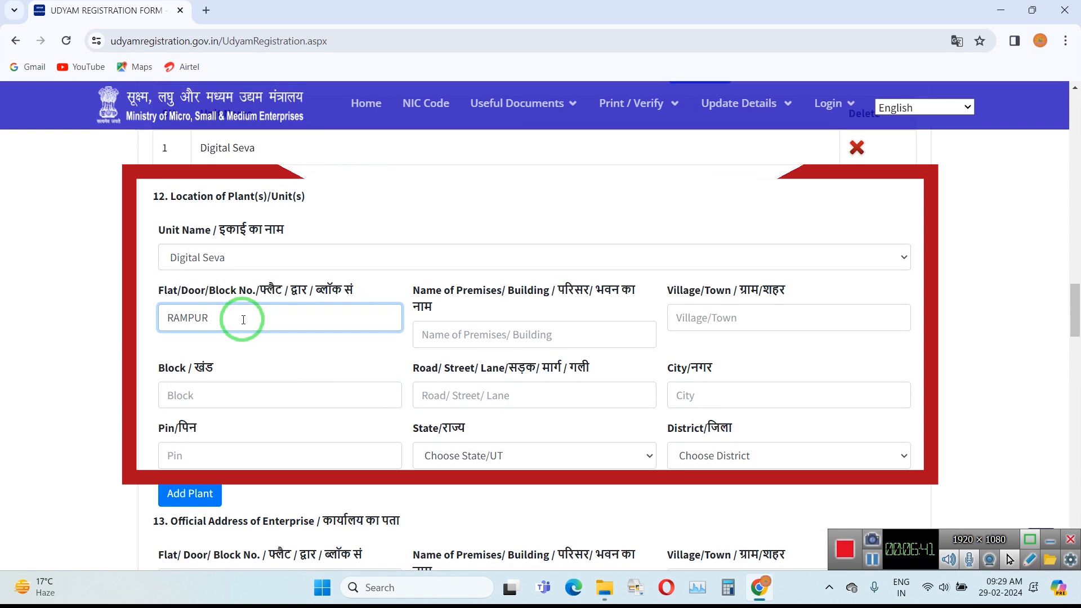
{"action": "key", "text": "Tab"}
{"action": "type", "text": "RAMPUR"}
{"action": "key", "text": "Tab"}
{"action": "type", "text": "RAMPUR"}
{"action": "key", "text": "Tab"}
{"action": "type", "text": "TAP"}
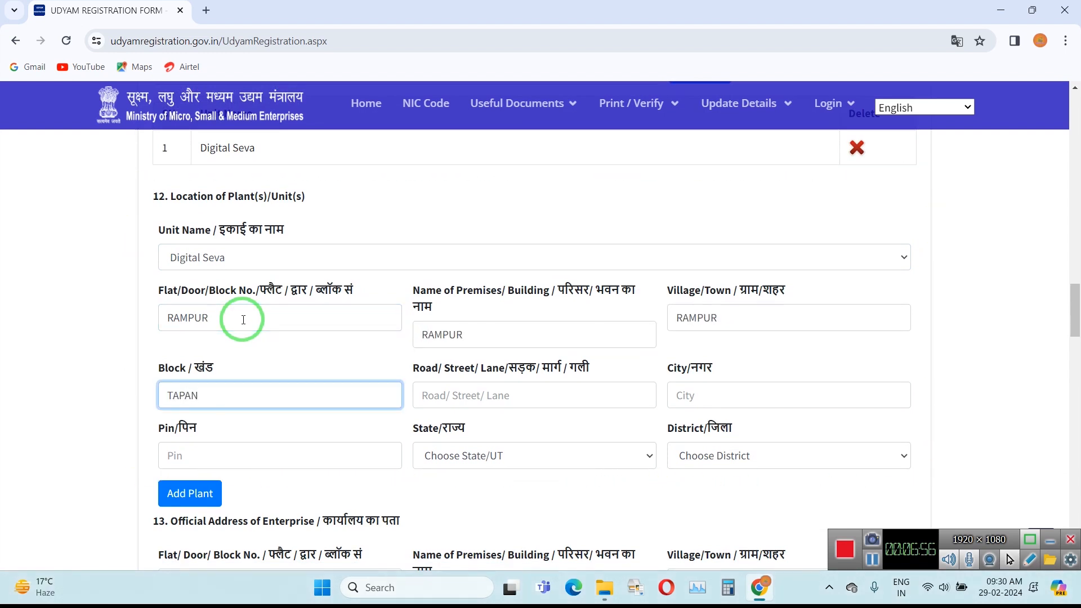
{"action": "type", "text": "AN"}
{"action": "key", "text": "Tab"}
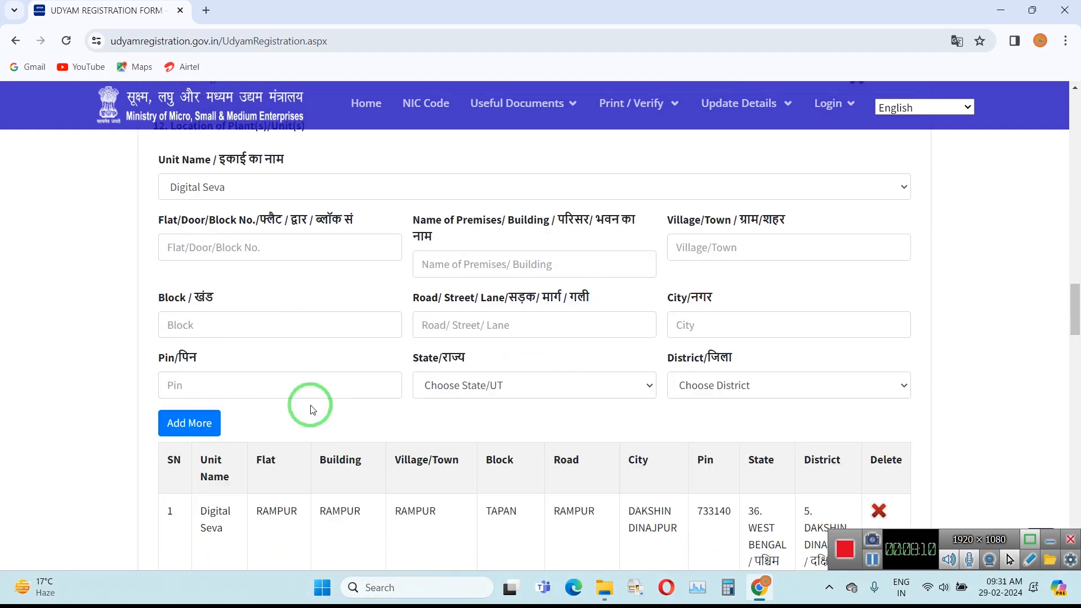
{"action": "scroll", "coordinate": [310, 406], "scroll_direction": "up", "scroll_amount": 3}
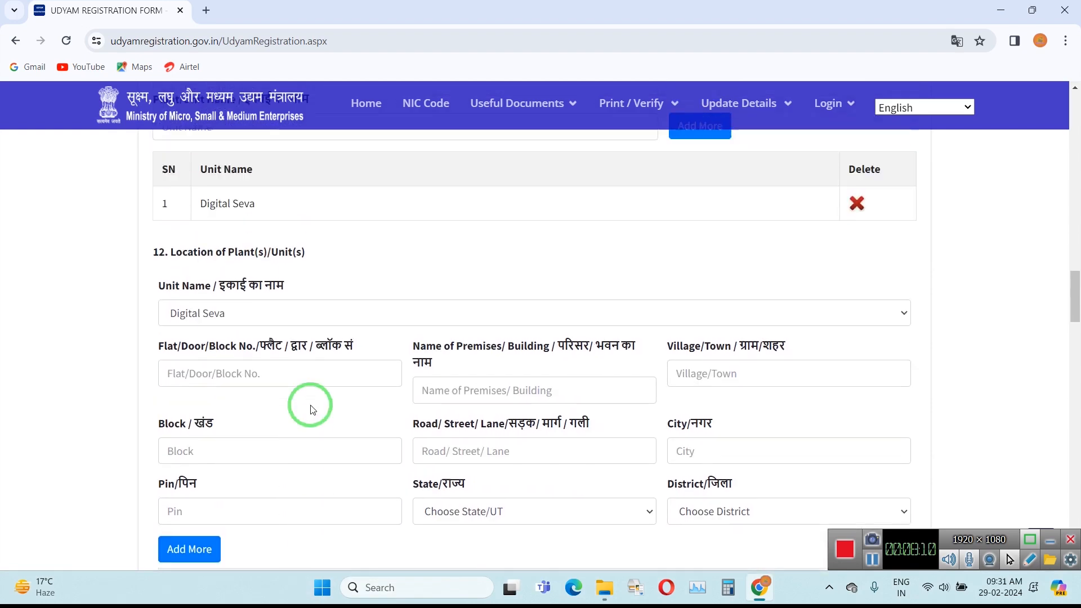
{"action": "scroll", "coordinate": [312, 408], "scroll_direction": "down", "scroll_amount": 5}
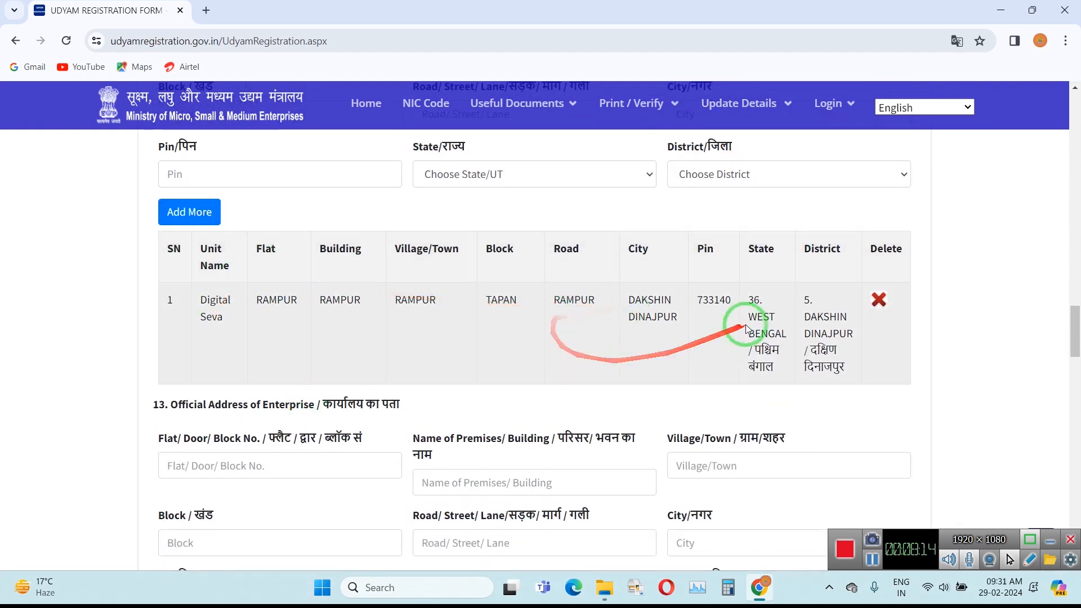
{"action": "scroll", "coordinate": [550, 369], "scroll_direction": "down", "scroll_amount": 1}
{"action": "scroll", "coordinate": [550, 369], "scroll_direction": "down", "scroll_amount": 2}
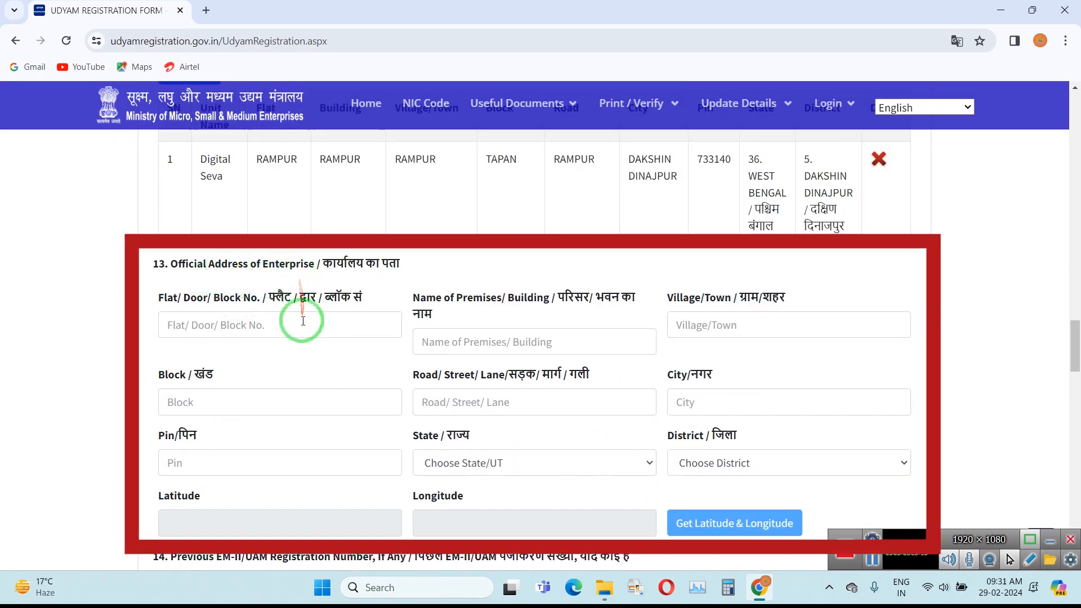
Step: Enter the section 13 official address matching the plant location in Dakshin Dinajpur, West Bengal
{"action": "scroll", "coordinate": [303, 321], "scroll_direction": "down", "scroll_amount": 1}
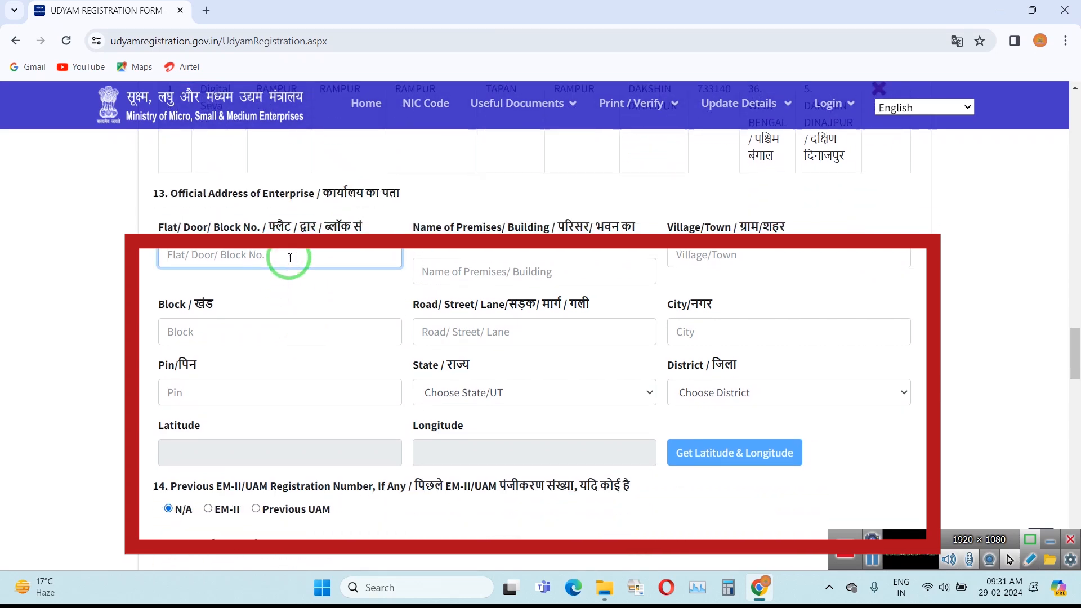
{"action": "type", "text": "RAM"}
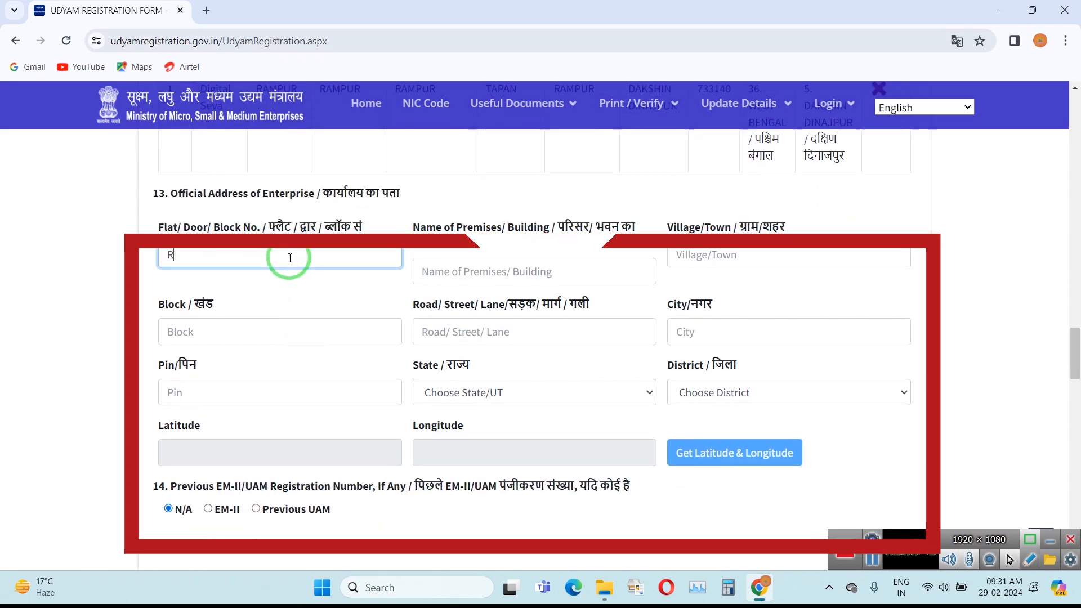
{"action": "type", "text": "PUR"}
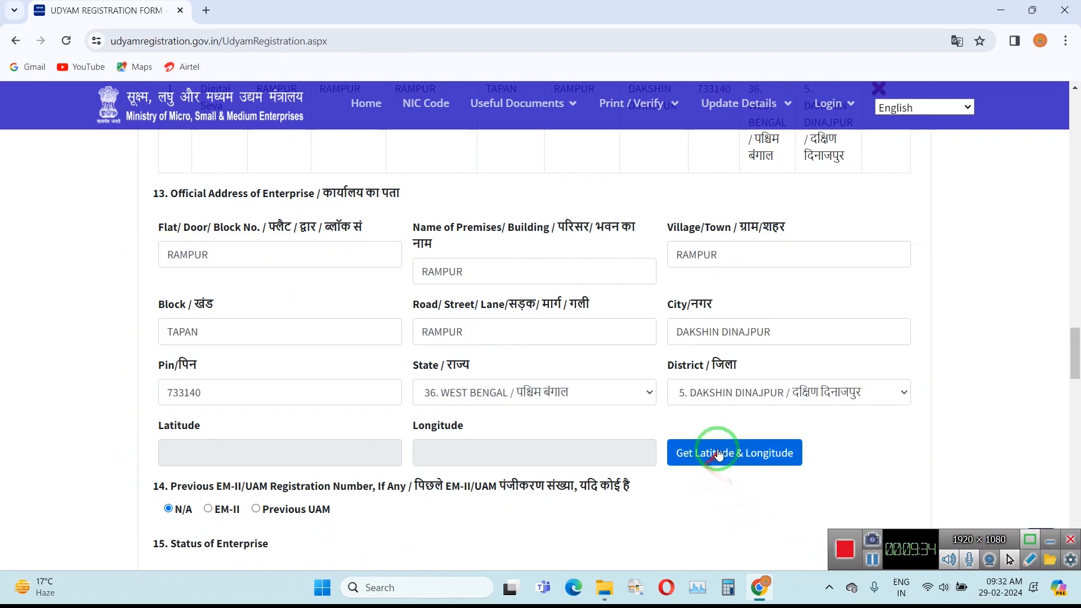
{"action": "scroll", "coordinate": [747, 439], "scroll_direction": "down", "scroll_amount": 1}
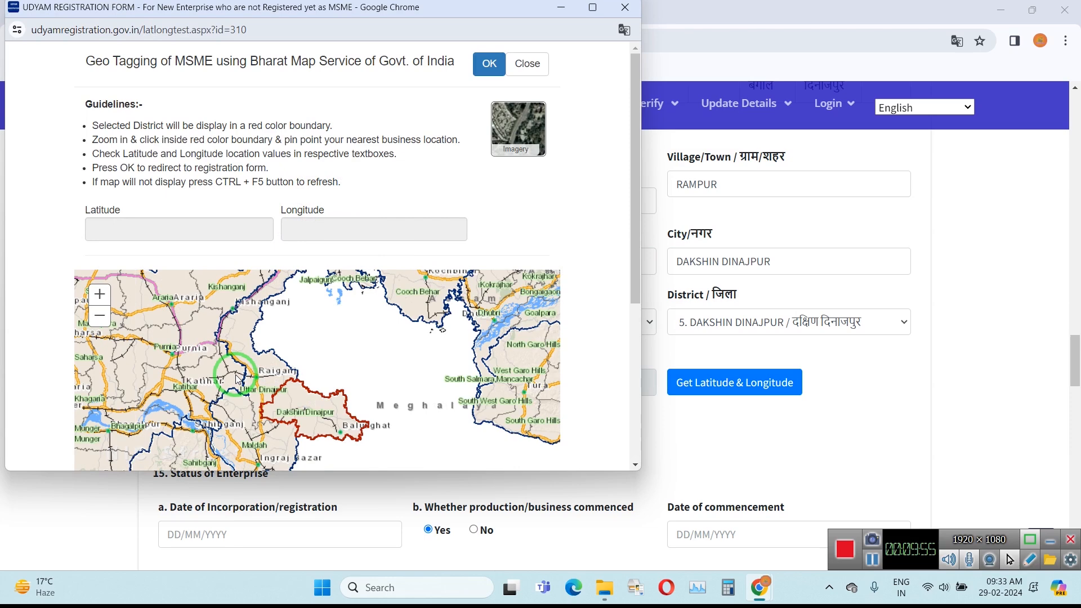
Step: Pin the business location on the geo-tagging map and confirm with OK
{"action": "scroll", "coordinate": [236, 378], "scroll_direction": "up", "scroll_amount": 1}
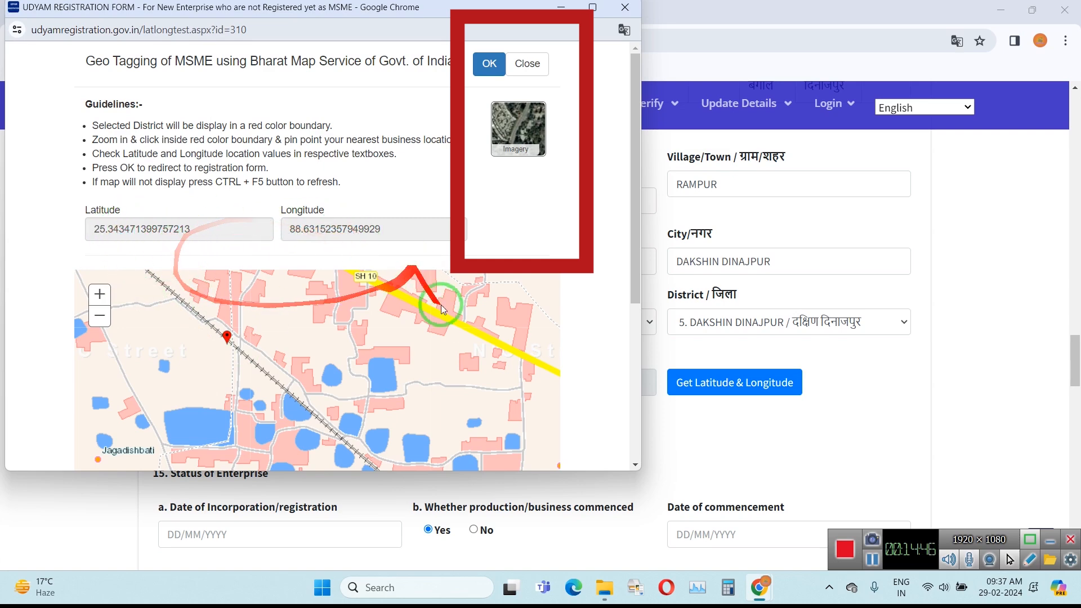
{"action": "left_click", "coordinate": [489, 64]}
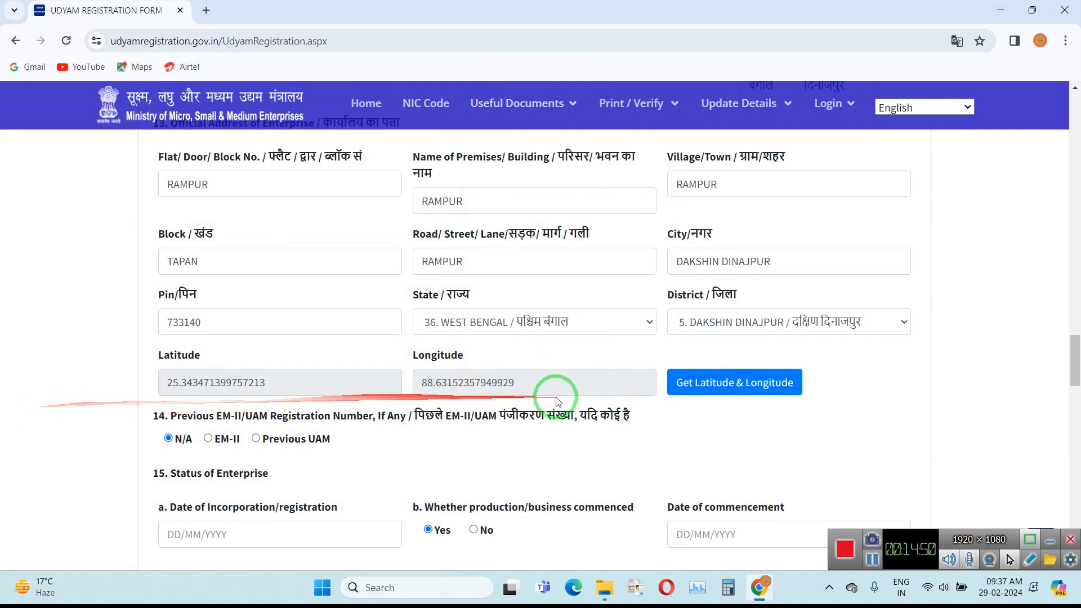
Step: Set the Date of Incorporation to 01/03/2016 using the calendar
{"action": "scroll", "coordinate": [556, 406], "scroll_direction": "down", "scroll_amount": 2}
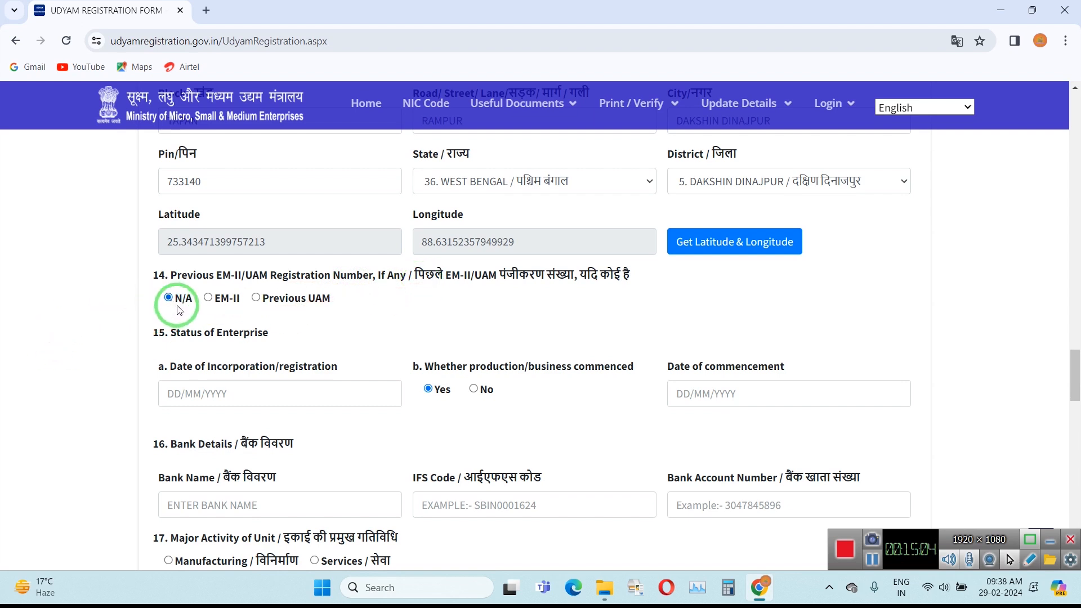
{"action": "scroll", "coordinate": [181, 312], "scroll_direction": "down", "scroll_amount": 1}
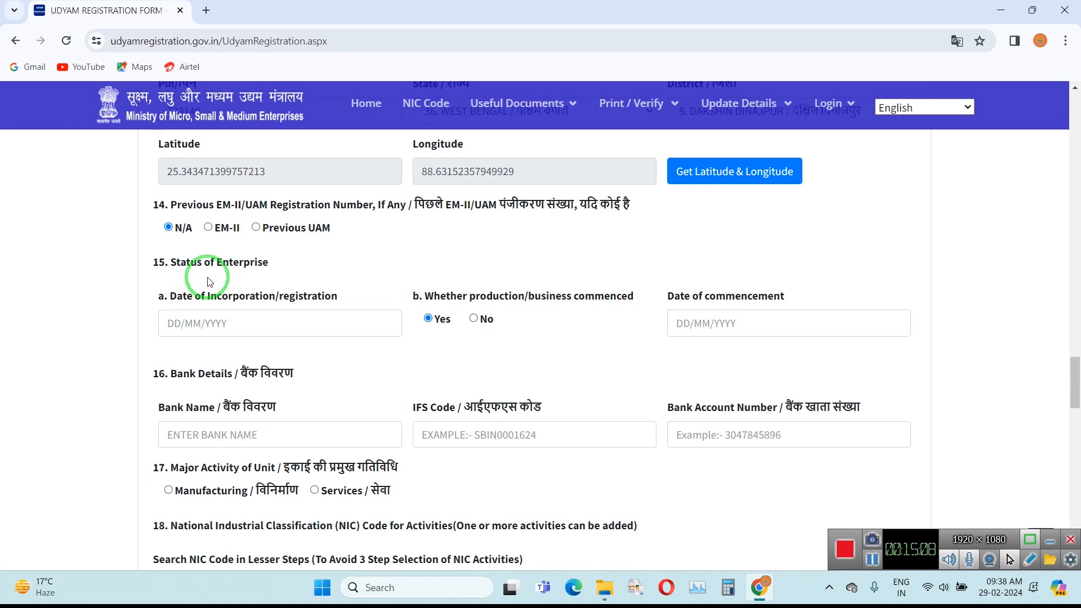
{"action": "left_click", "coordinate": [260, 320]}
{"action": "left_click", "coordinate": [240, 344]}
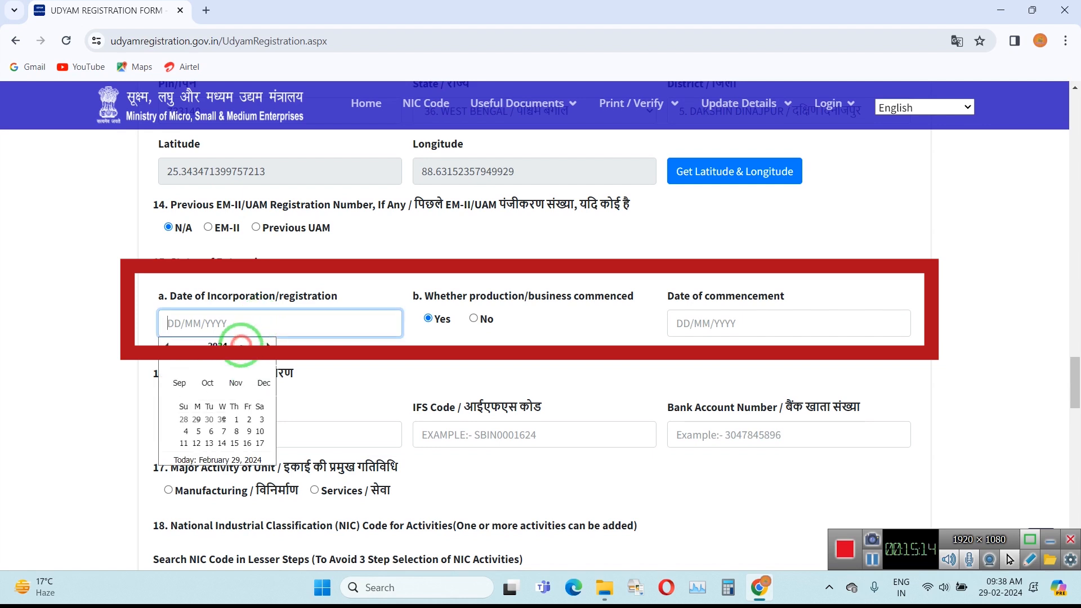
{"action": "left_click", "coordinate": [214, 345]}
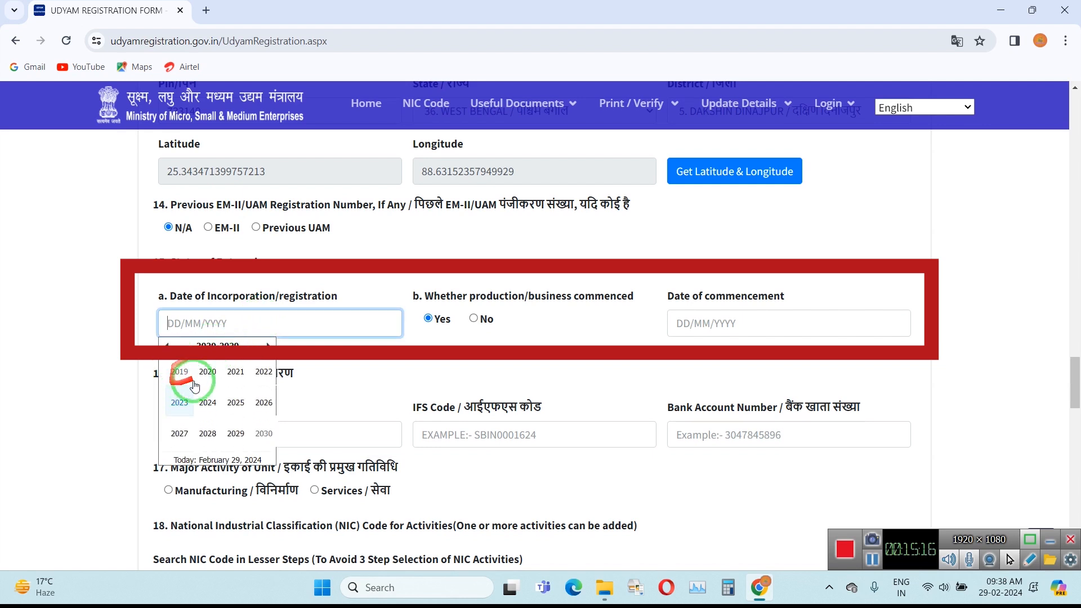
{"action": "left_click", "coordinate": [167, 345]}
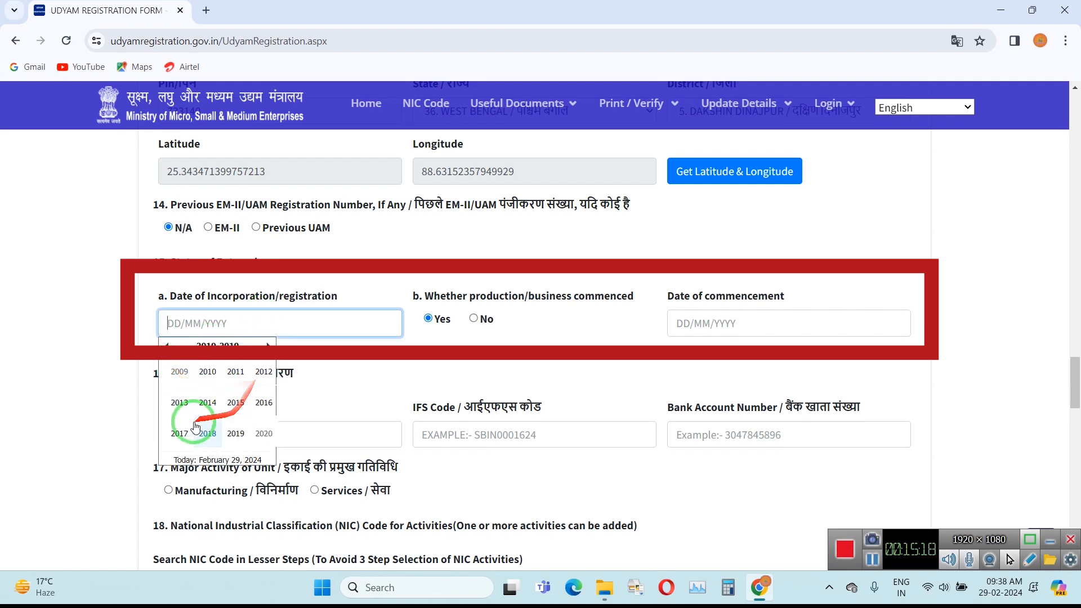
{"action": "left_click", "coordinate": [264, 402]}
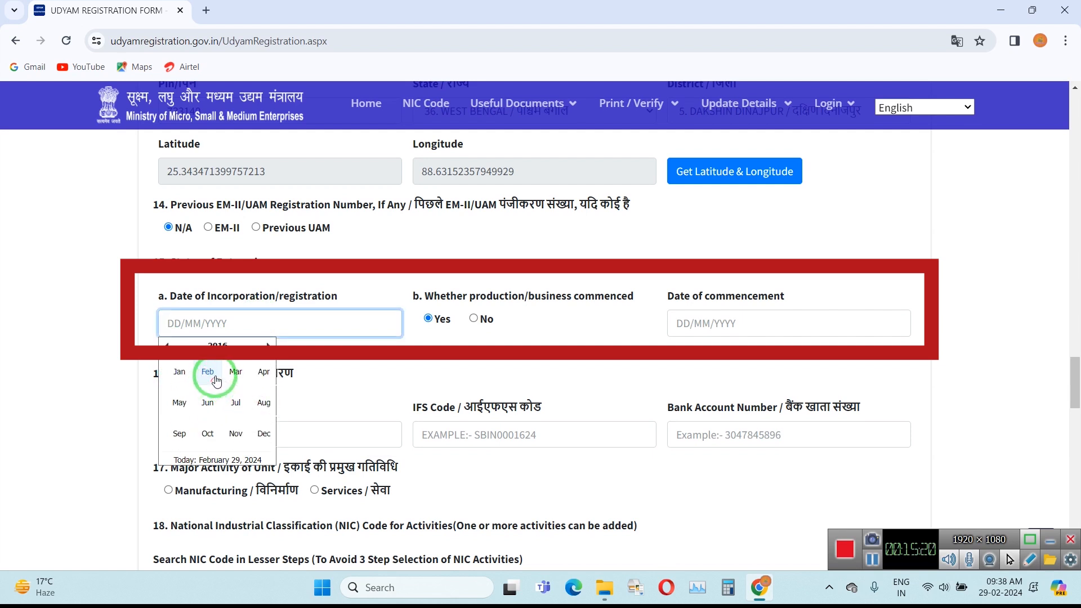
{"action": "left_click", "coordinate": [233, 372]}
{"action": "left_click", "coordinate": [206, 374]}
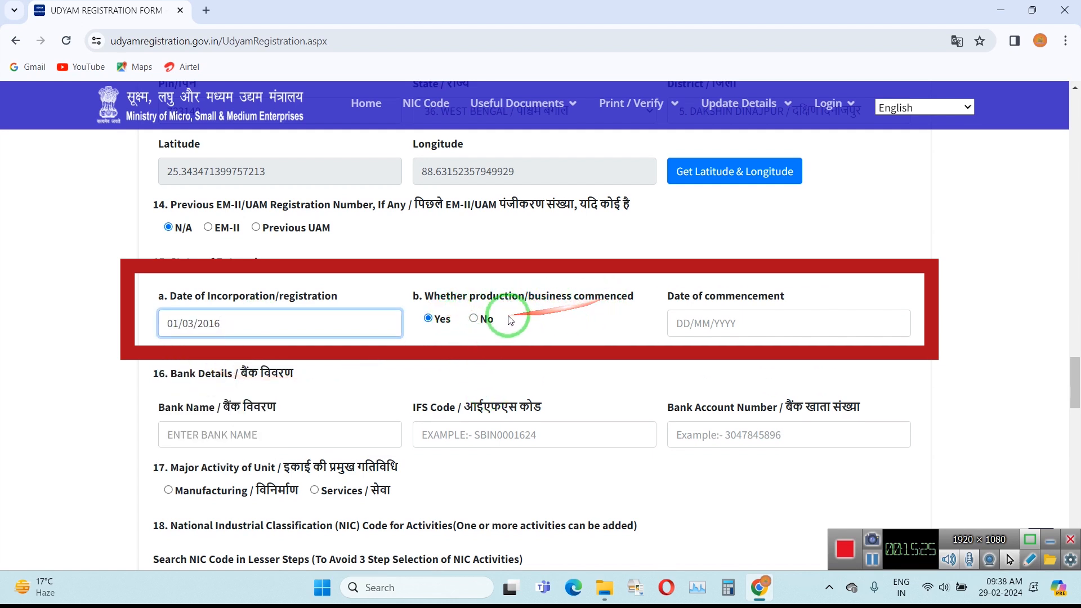
Step: Mark the business as already commenced (Yes) and set the commencement date to 01/03/2016
{"action": "left_click", "coordinate": [475, 319]}
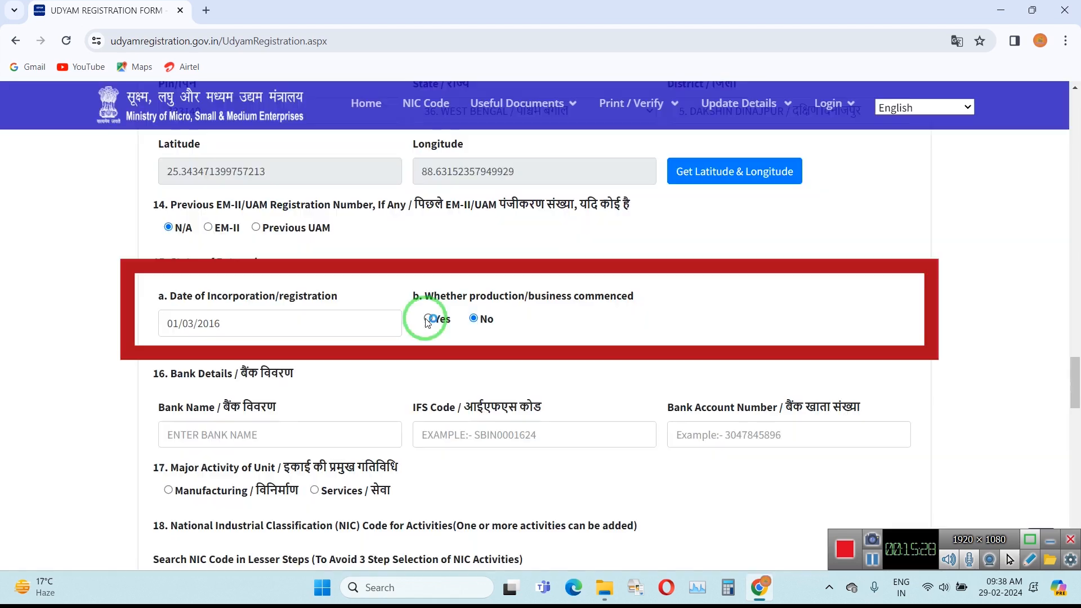
{"action": "left_click", "coordinate": [427, 319]}
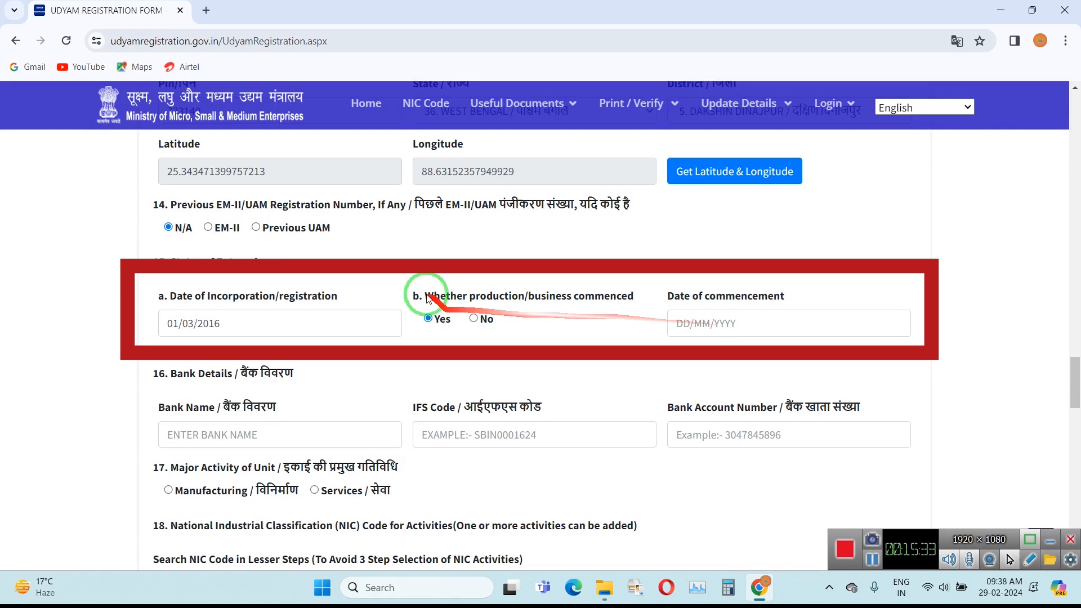
{"action": "left_click", "coordinate": [717, 321]}
{"action": "left_click", "coordinate": [721, 344]}
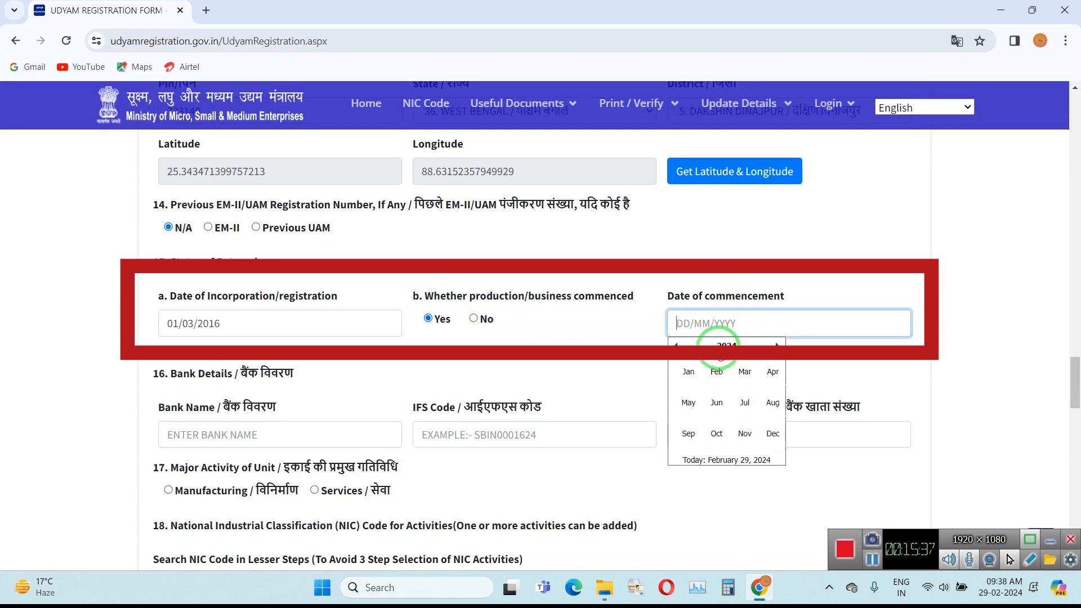
{"action": "left_click", "coordinate": [727, 344]}
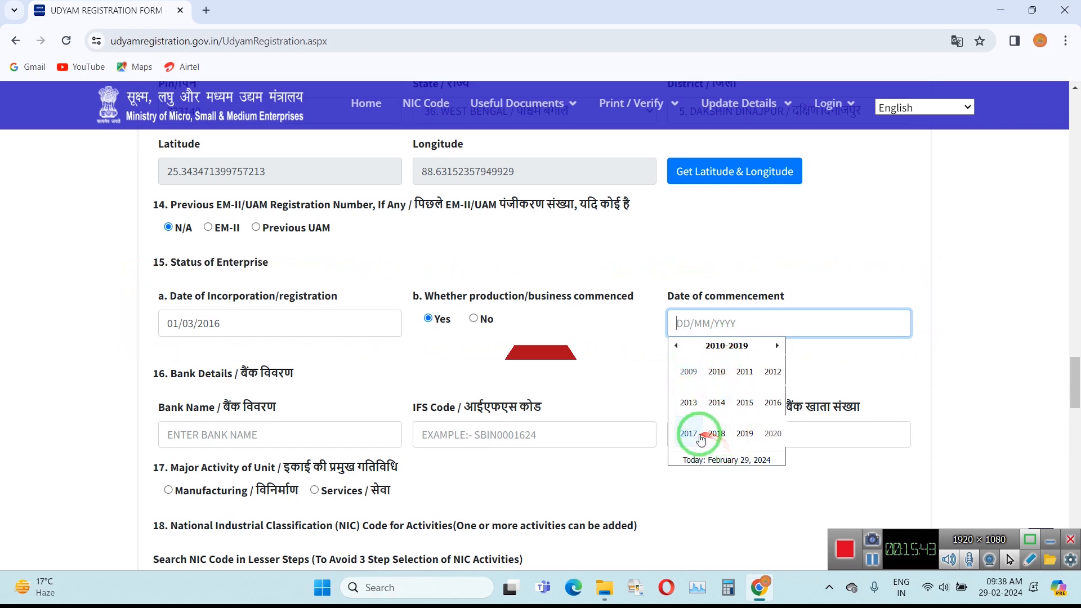
{"action": "left_click", "coordinate": [774, 403]}
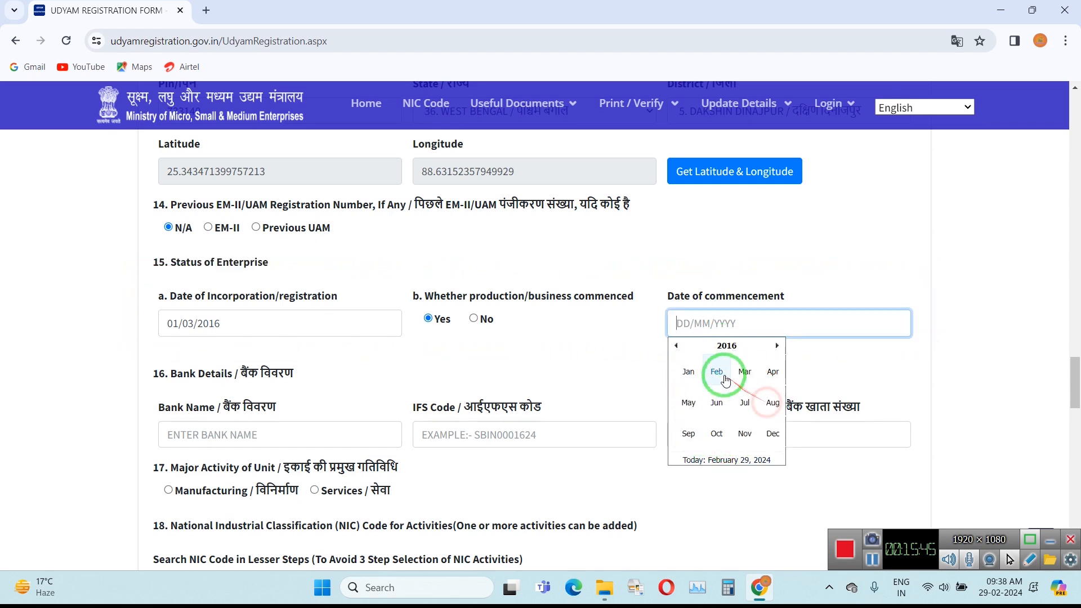
{"action": "left_click", "coordinate": [744, 372]}
{"action": "scroll", "coordinate": [222, 381], "scroll_direction": "down", "scroll_amount": 2}
{"action": "left_click", "coordinate": [232, 290]}
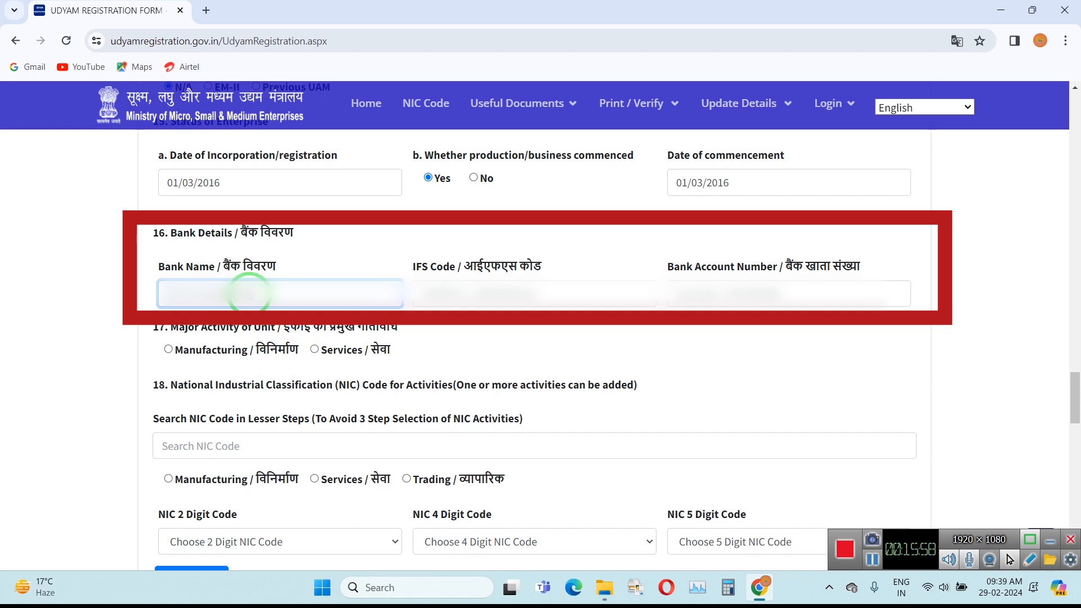
Step: Enter bank STATE BANK OF INDIA, IFS code SBIN0015279 and the bank account number
{"action": "left_click", "coordinate": [457, 294]}
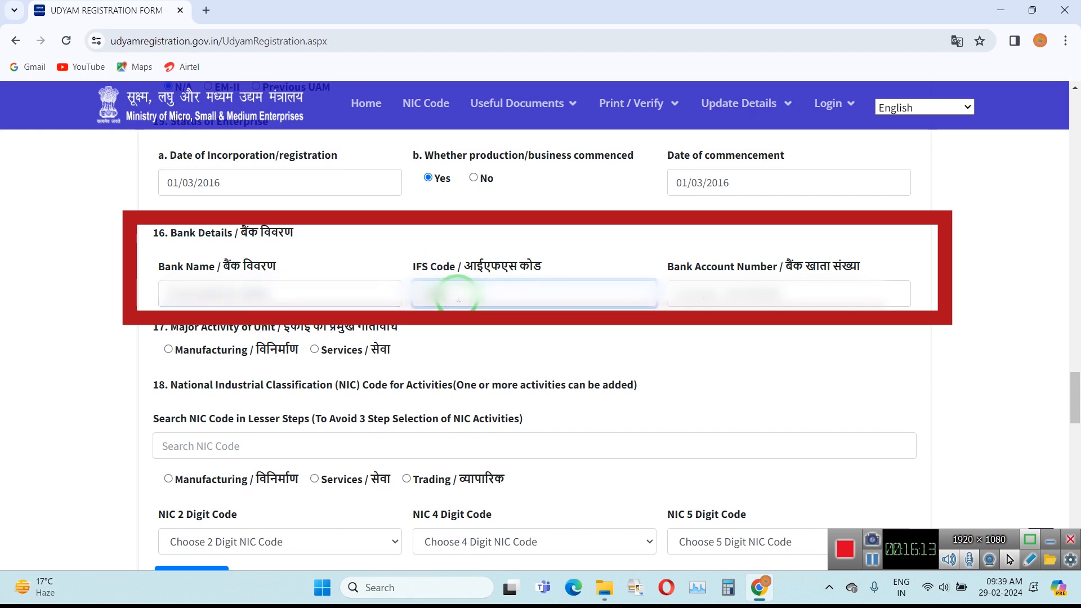
{"action": "left_click", "coordinate": [726, 290]}
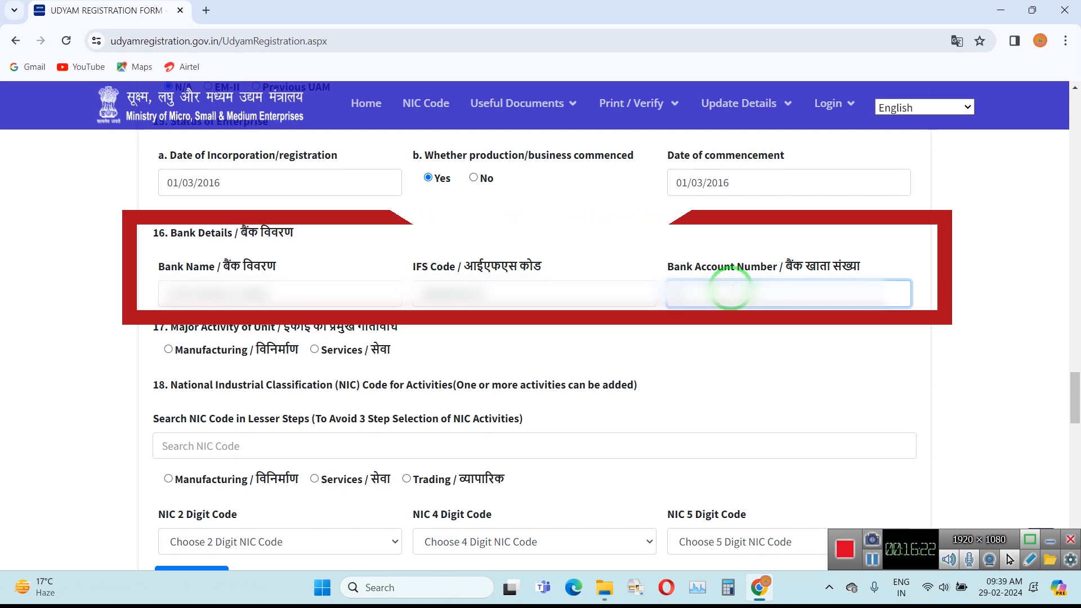
{"action": "scroll", "coordinate": [188, 289], "scroll_direction": "down", "scroll_amount": 2}
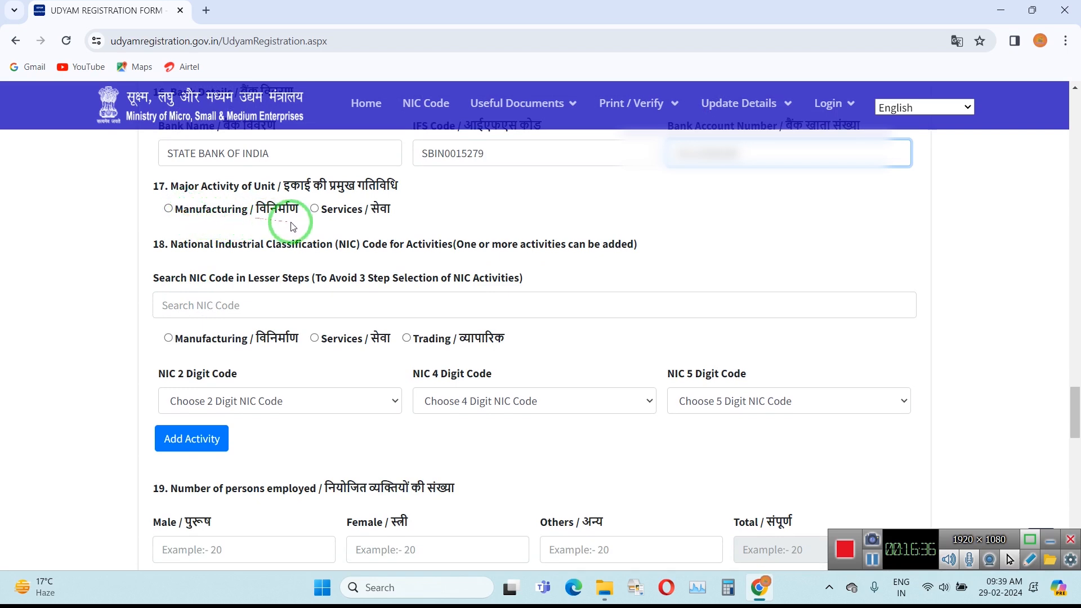
Step: Choose Services as the major activity (item 17) and Non-Trading under 17.1
{"action": "left_click", "coordinate": [315, 209]}
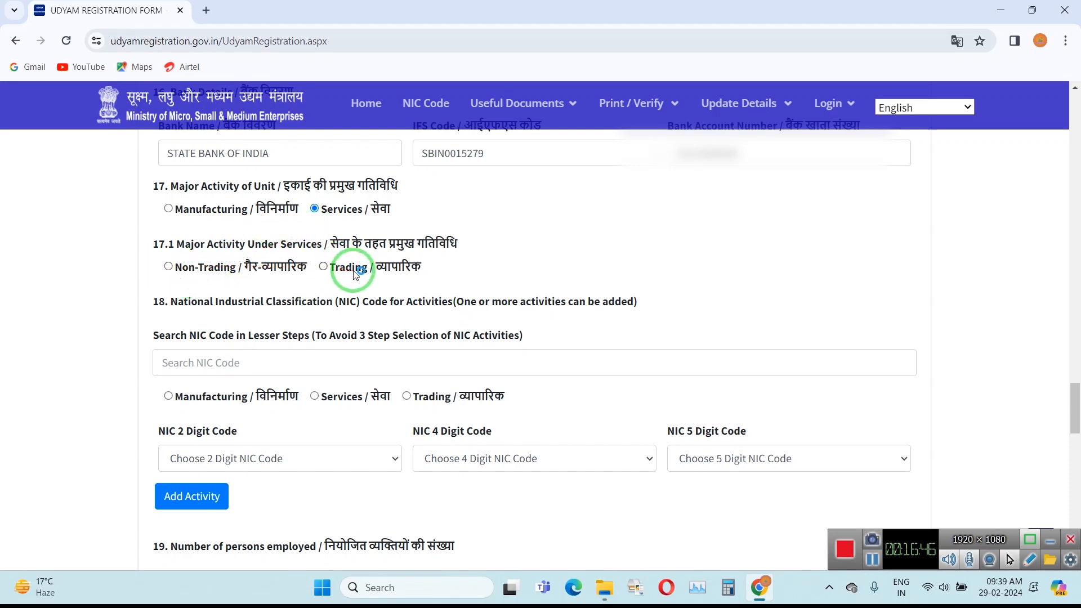
{"action": "left_click", "coordinate": [168, 267]}
{"action": "scroll", "coordinate": [281, 281], "scroll_direction": "down", "scroll_amount": 1}
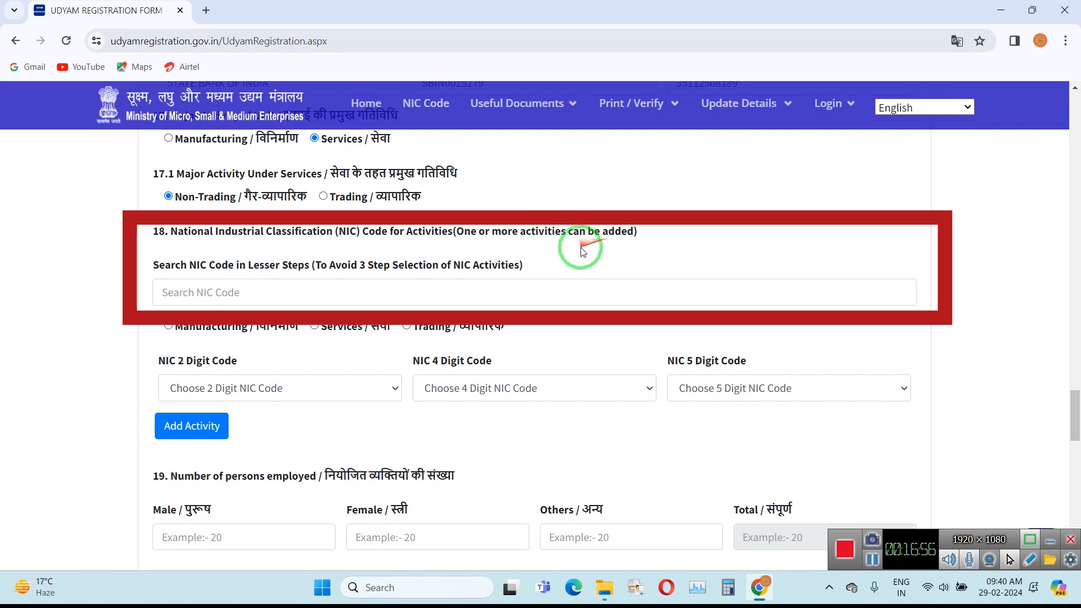
Step: Search 'CYBER', select 63992-Activities of cyber café with NIC codes 63 and 6399, and add it
{"action": "left_click", "coordinate": [225, 292]}
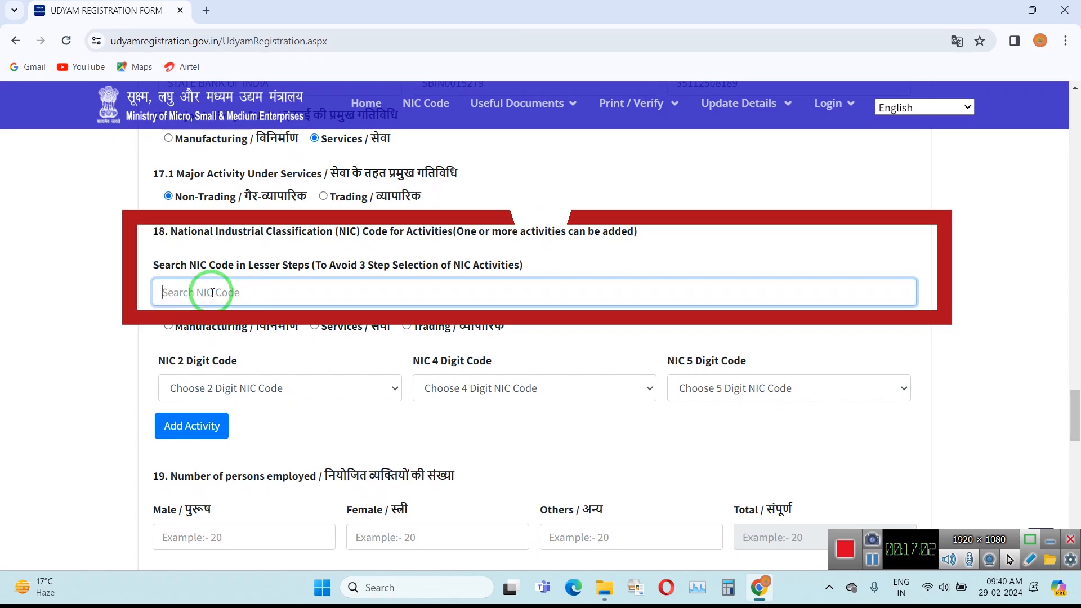
{"action": "type", "text": "CYB"}
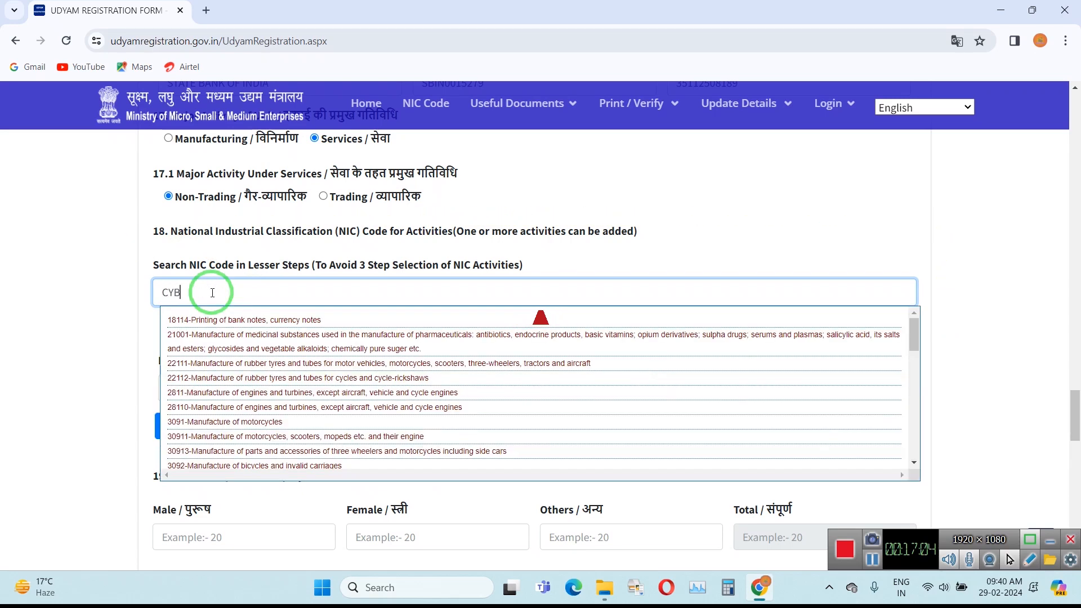
{"action": "type", "text": "ER"}
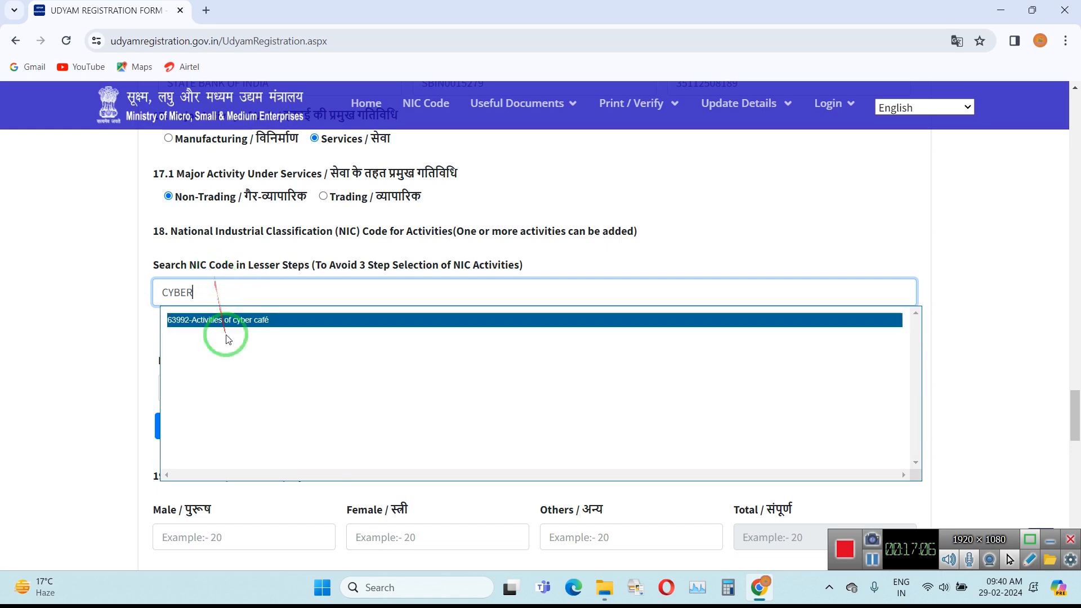
{"action": "left_click", "coordinate": [248, 322]}
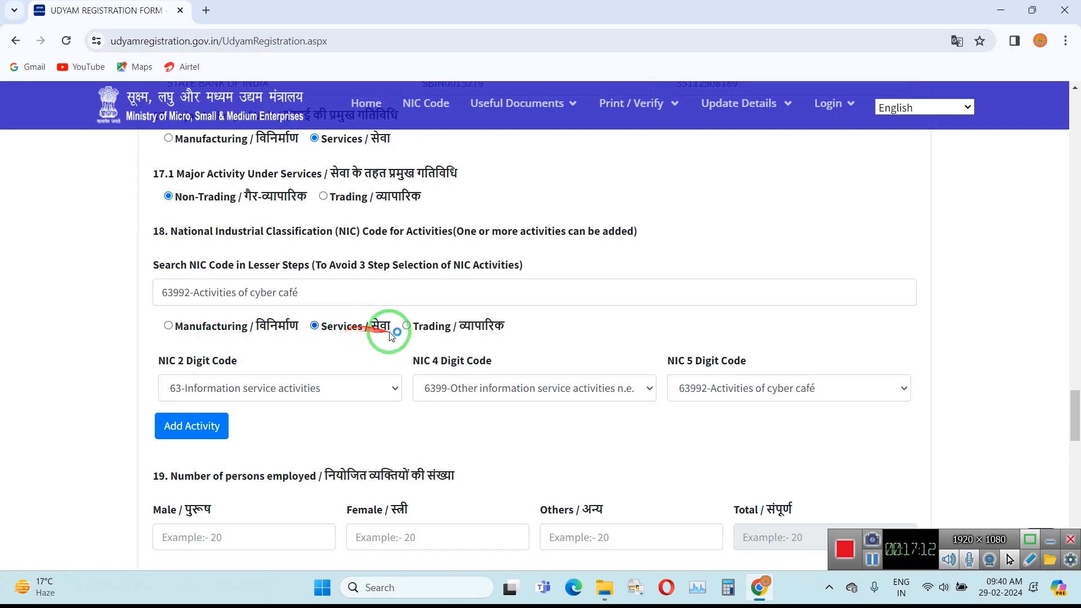
{"action": "scroll", "coordinate": [394, 336], "scroll_direction": "down", "scroll_amount": 1}
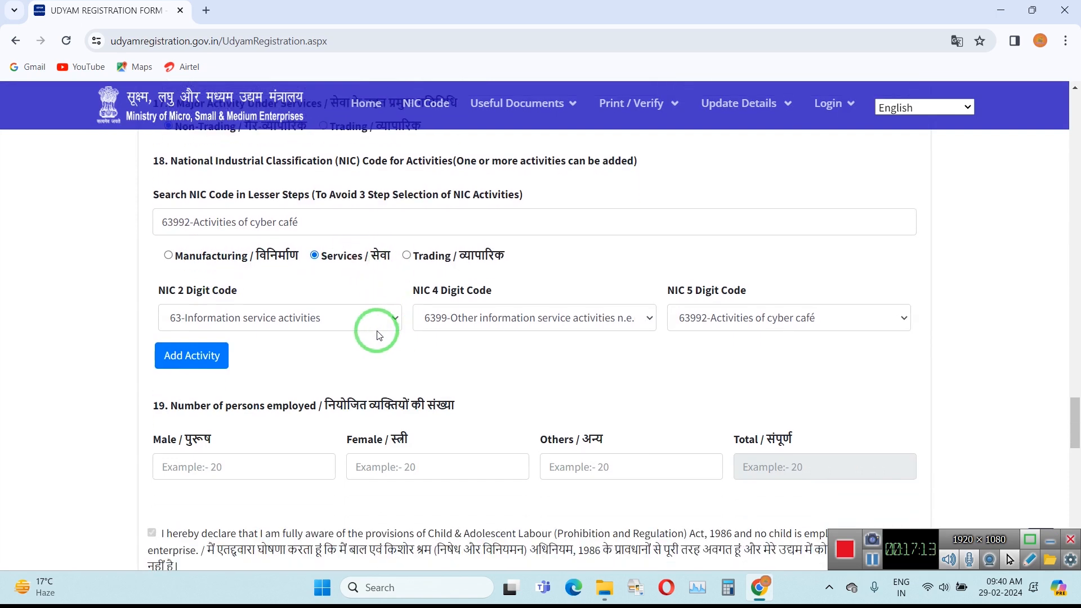
{"action": "left_click", "coordinate": [253, 320]}
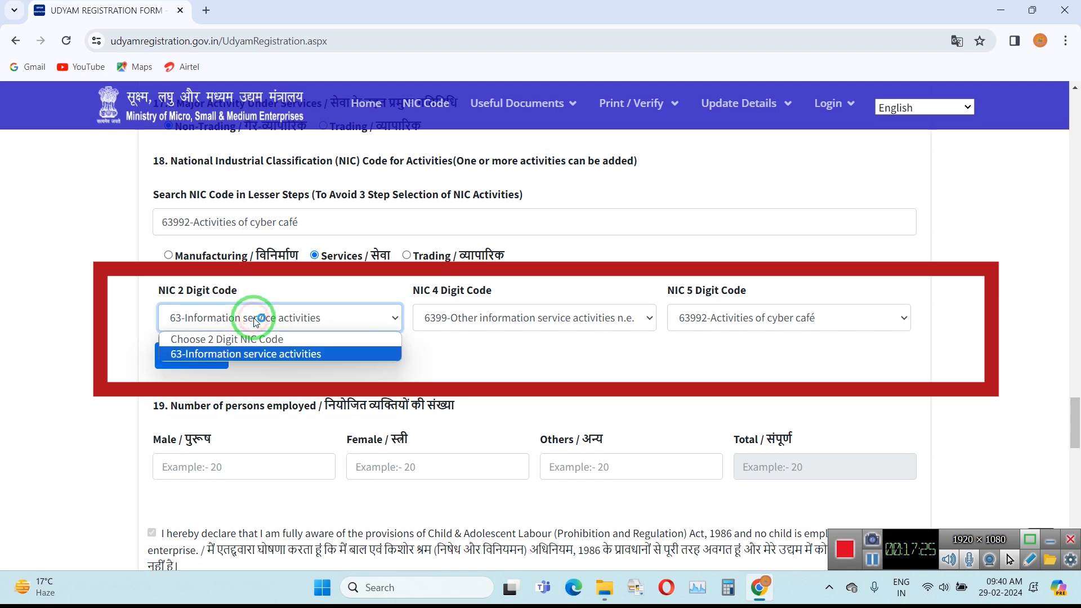
{"action": "left_click", "coordinate": [247, 354]}
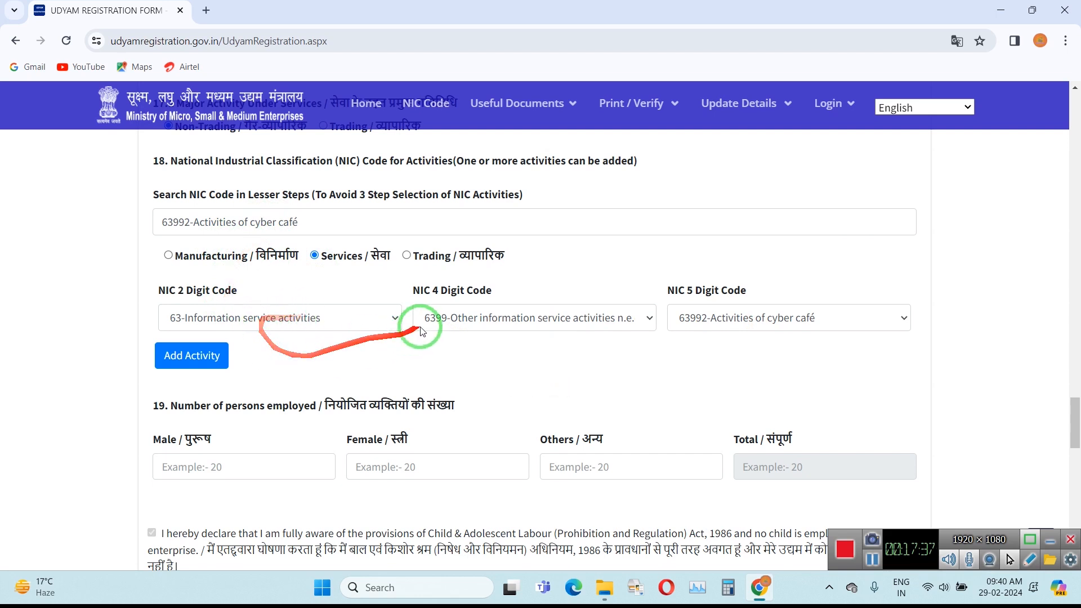
{"action": "left_click", "coordinate": [589, 329]}
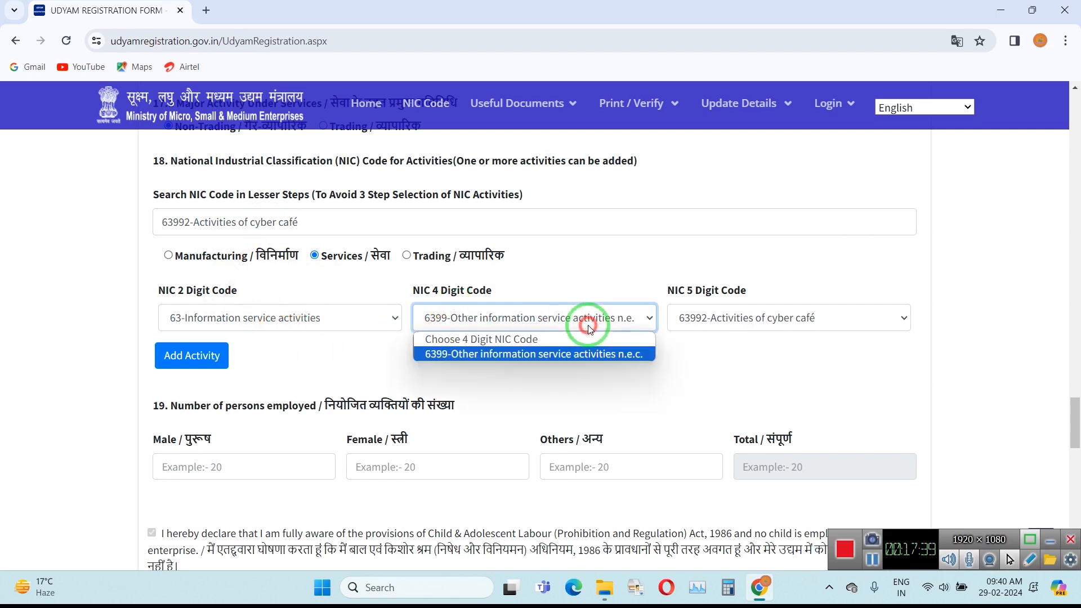
{"action": "left_click", "coordinate": [559, 355]}
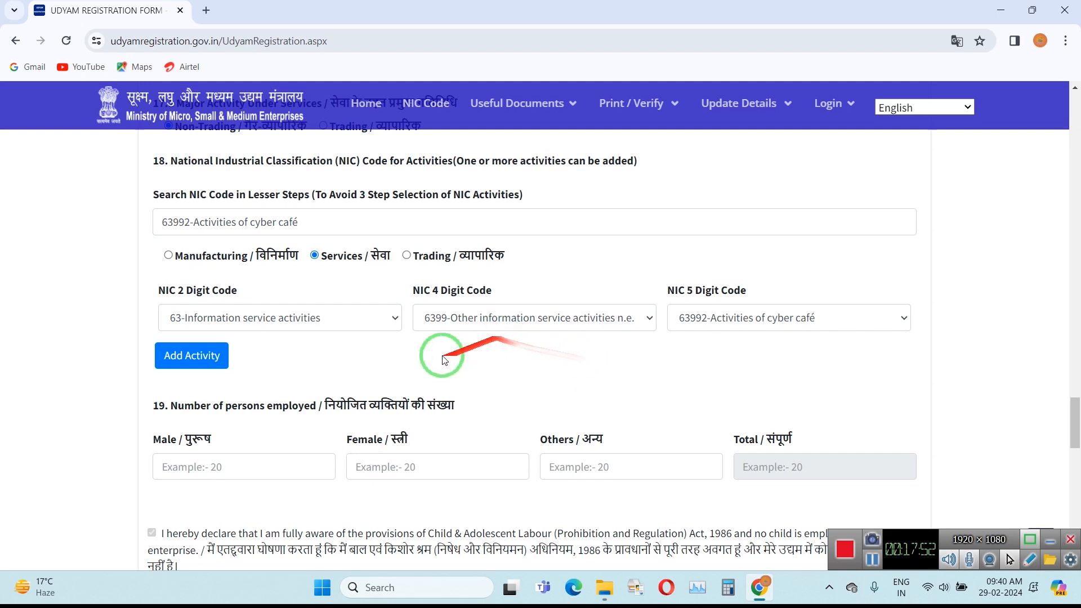
{"action": "left_click", "coordinate": [207, 362]}
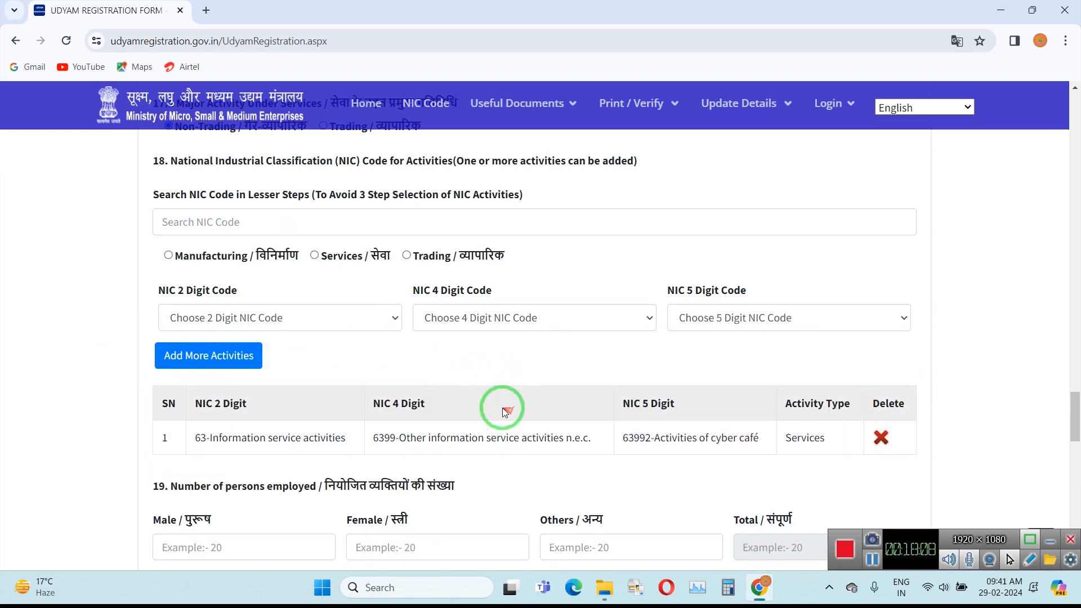
Step: Enter the employee counts: 1 male, 0 female, 0 others, totalling 1
{"action": "scroll", "coordinate": [505, 412], "scroll_direction": "down", "scroll_amount": 3}
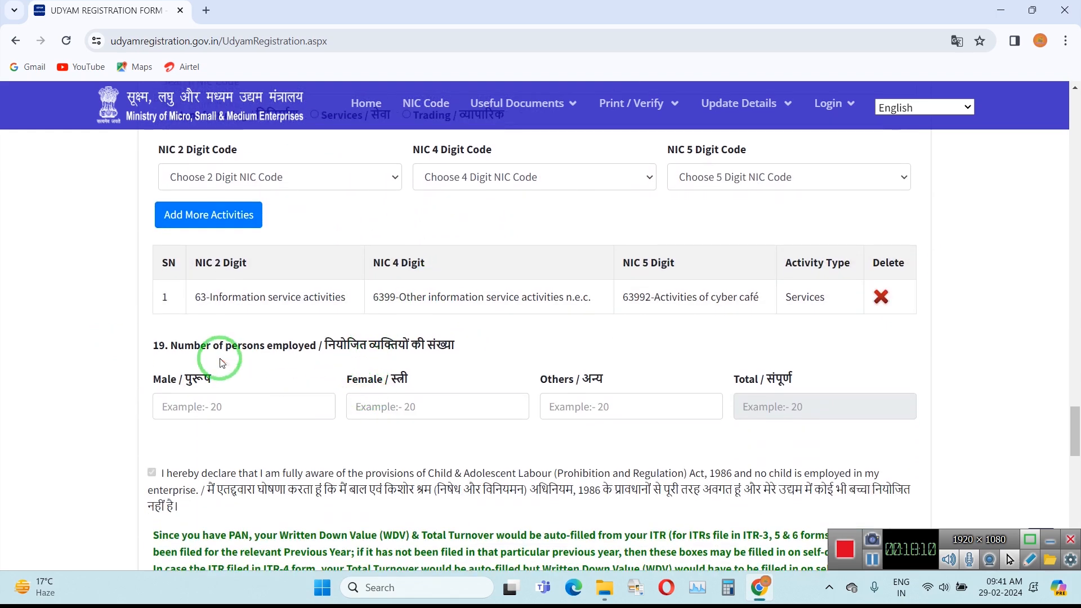
{"action": "scroll", "coordinate": [221, 362], "scroll_direction": "down", "scroll_amount": 1}
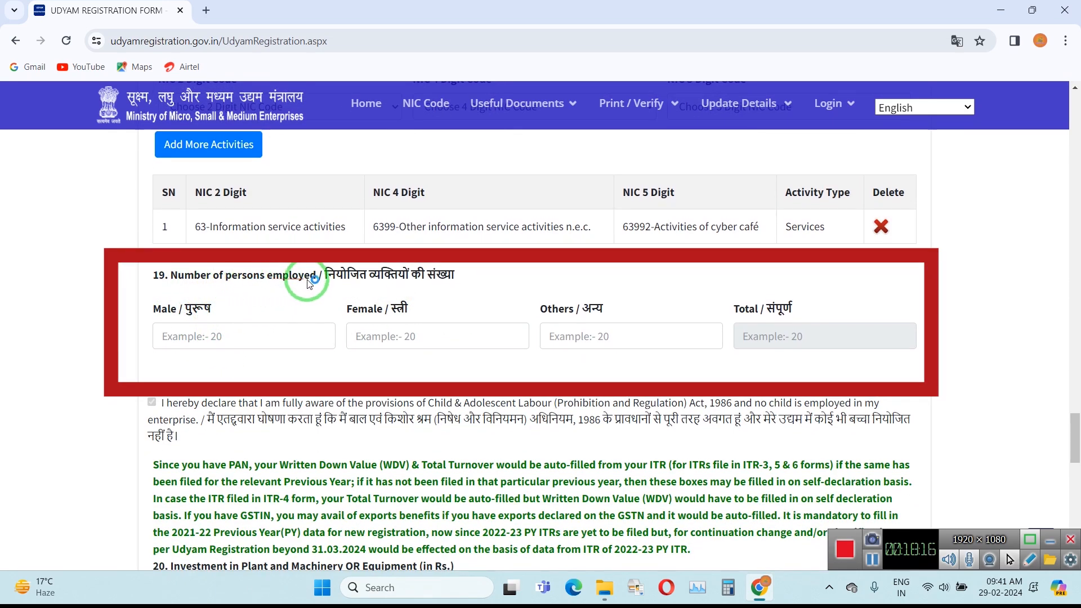
{"action": "left_click", "coordinate": [210, 338]}
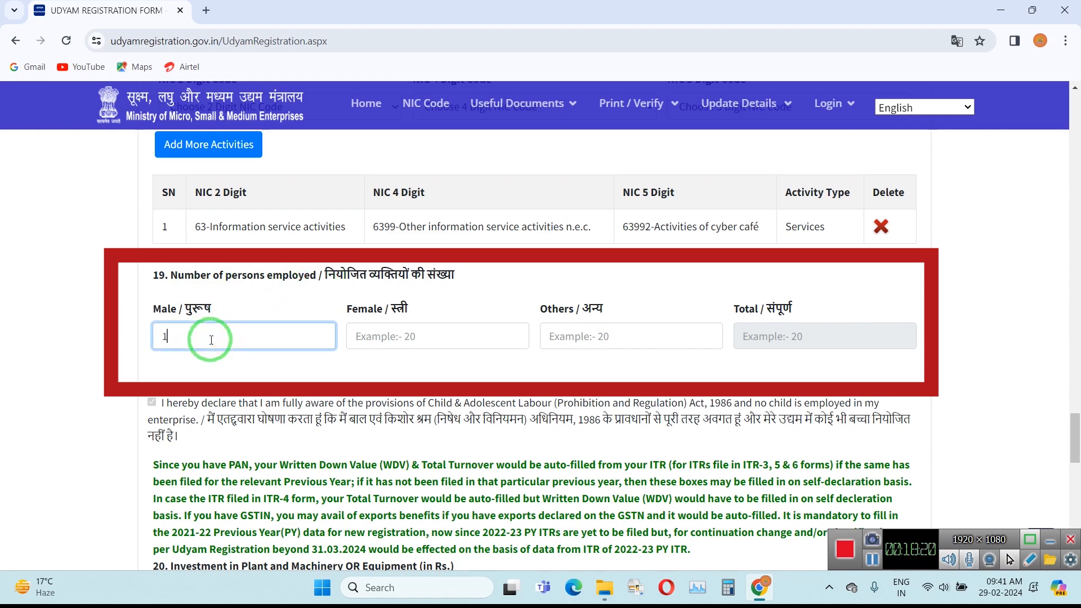
{"action": "left_click", "coordinate": [387, 340]}
{"action": "type", "text": "0"}
{"action": "left_click", "coordinate": [617, 341]}
{"action": "type", "text": "0"}
{"action": "left_click", "coordinate": [608, 364]}
Step: Tick the child labour declaration checkbox
{"action": "scroll", "coordinate": [607, 363], "scroll_direction": "down", "scroll_amount": 2}
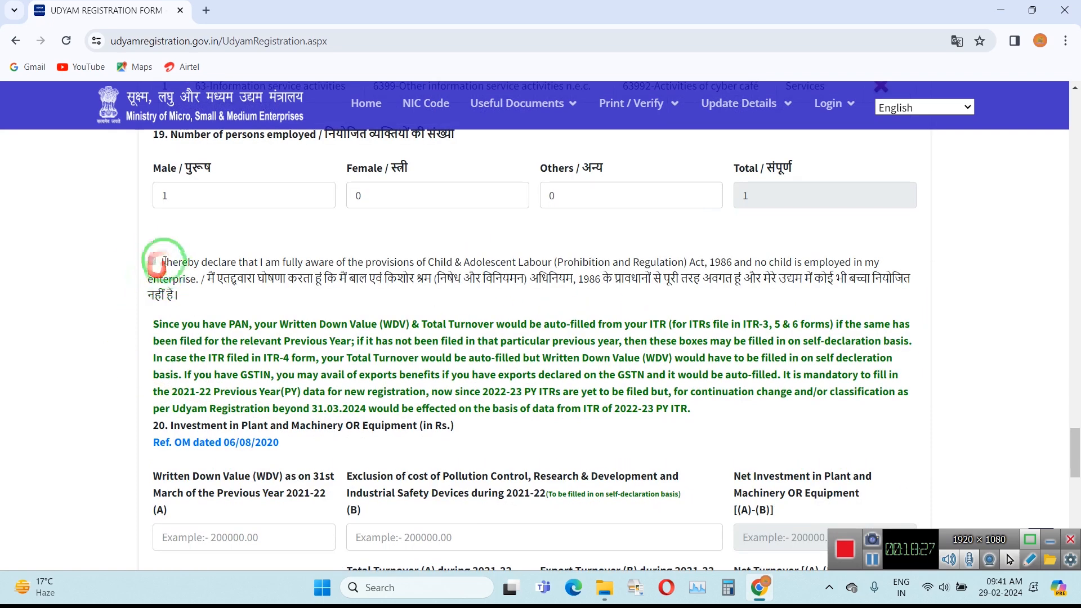
{"action": "left_click", "coordinate": [152, 260]}
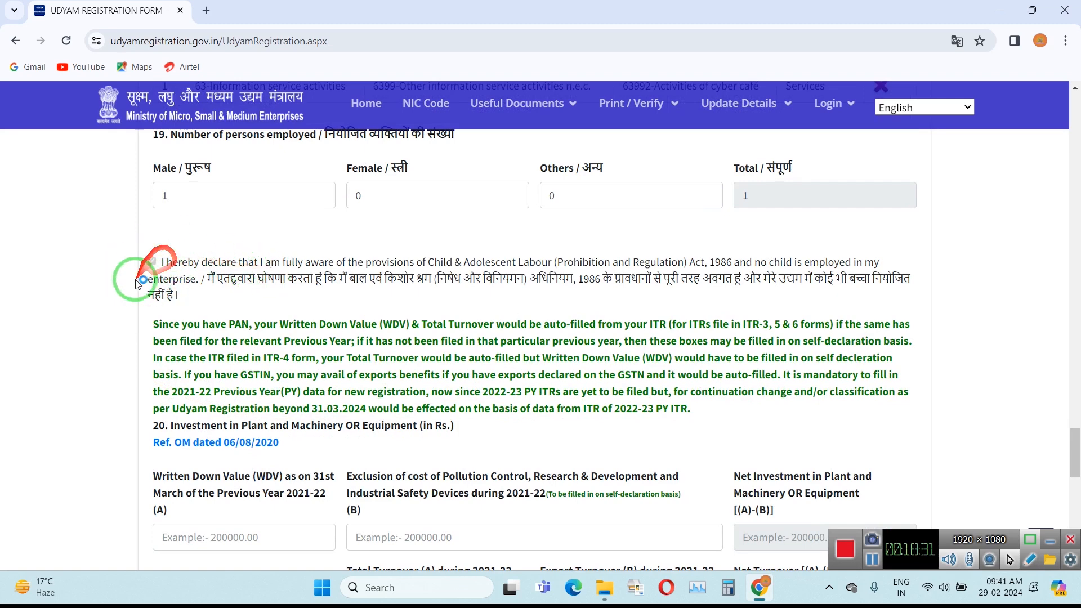
{"action": "scroll", "coordinate": [285, 325], "scroll_direction": "down", "scroll_amount": 4}
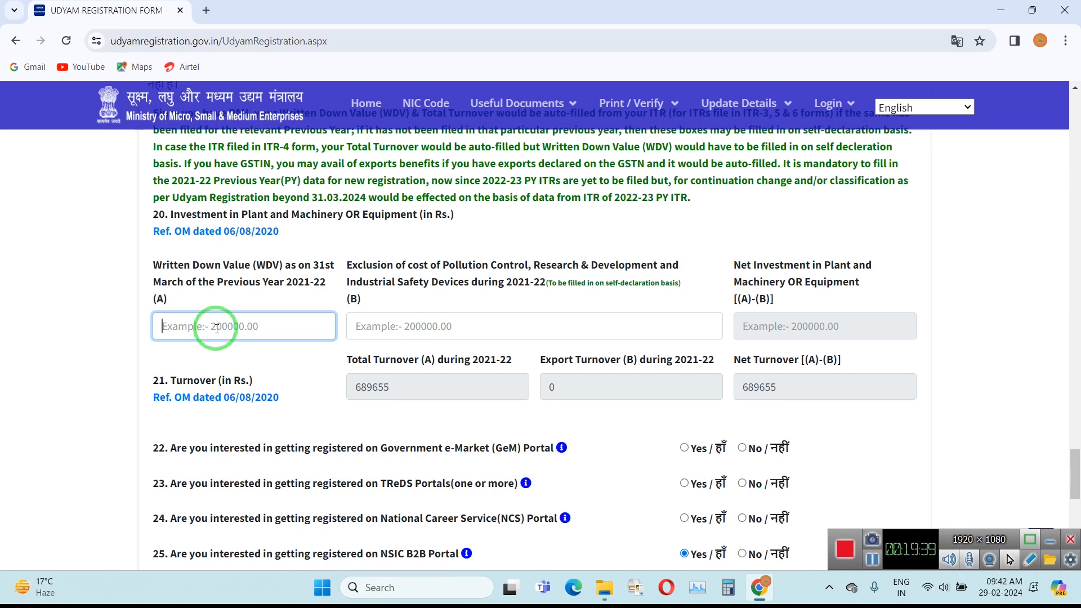
Step: Enter 47000 as the cost exclusion, bringing net plant and machinery investment to 203000
{"action": "type", "text": "000"}
{"action": "left_click", "coordinate": [418, 325]}
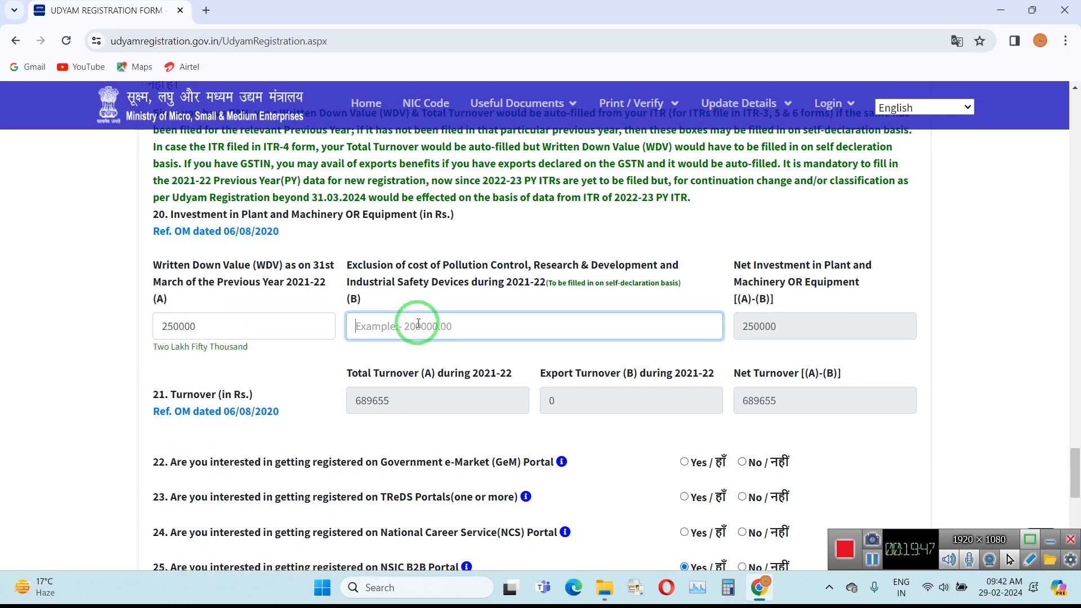
{"action": "type", "text": "47000"}
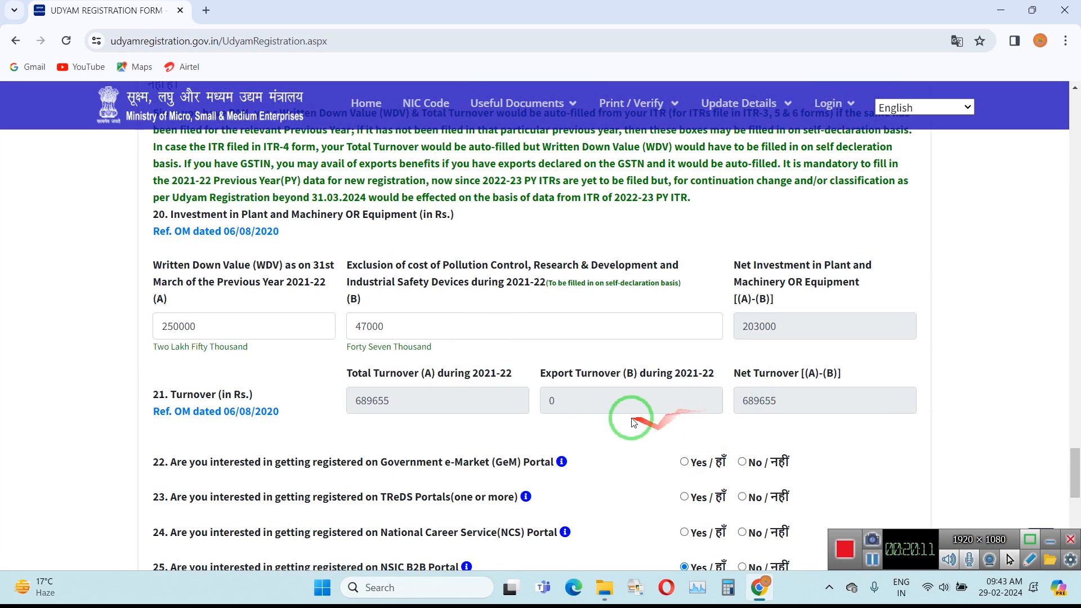
{"action": "mouse_move", "coordinate": [632, 414]}
{"action": "left_mouse_down"}
{"action": "mouse_move", "coordinate": [664, 354]}
{"action": "mouse_move", "coordinate": [518, 398]}
{"action": "left_mouse_up"}
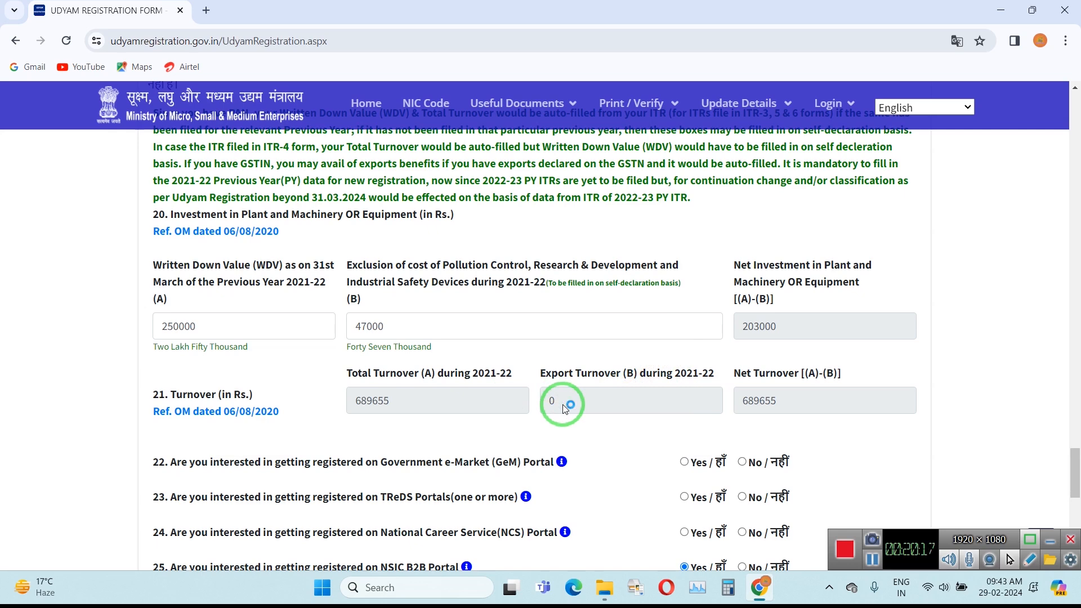
{"action": "left_click_drag", "start_coordinate": [562, 405], "coordinate": [515, 411]}
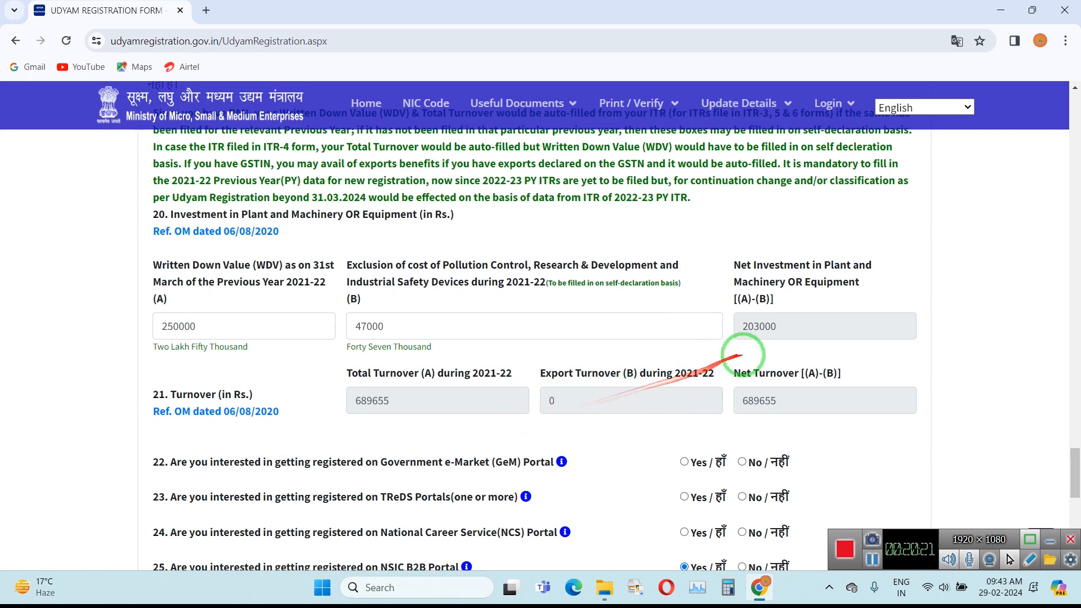
{"action": "mouse_move", "coordinate": [729, 364]}
{"action": "left_mouse_down"}
{"action": "mouse_move", "coordinate": [934, 437]}
{"action": "mouse_move", "coordinate": [926, 428]}
{"action": "left_mouse_up"}
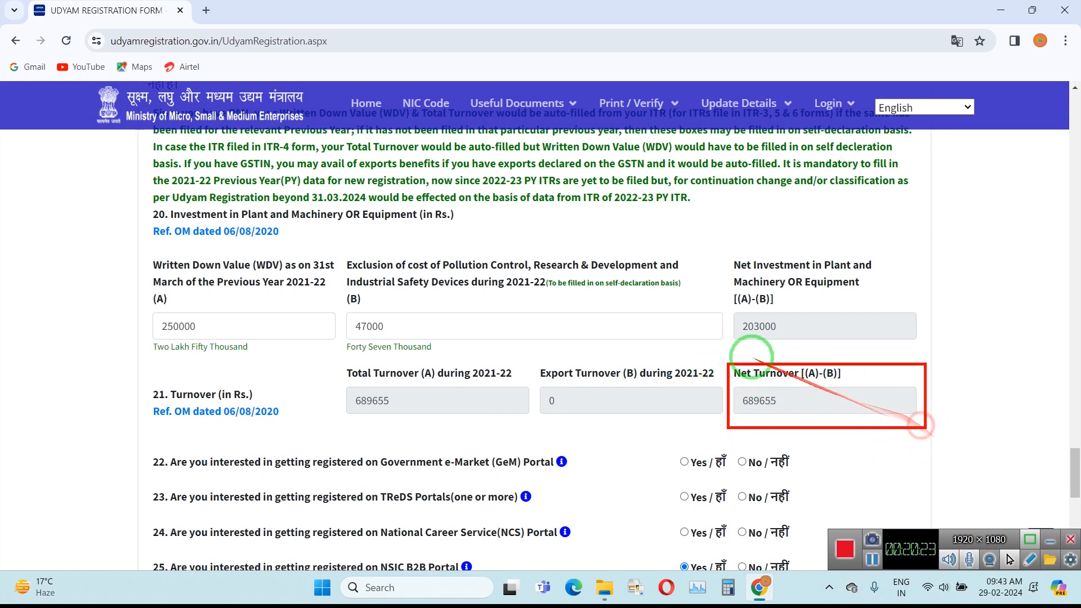
{"action": "mouse_move", "coordinate": [736, 293]}
{"action": "left_mouse_down"}
{"action": "mouse_move", "coordinate": [842, 350]}
{"action": "mouse_move", "coordinate": [857, 341]}
{"action": "left_mouse_up"}
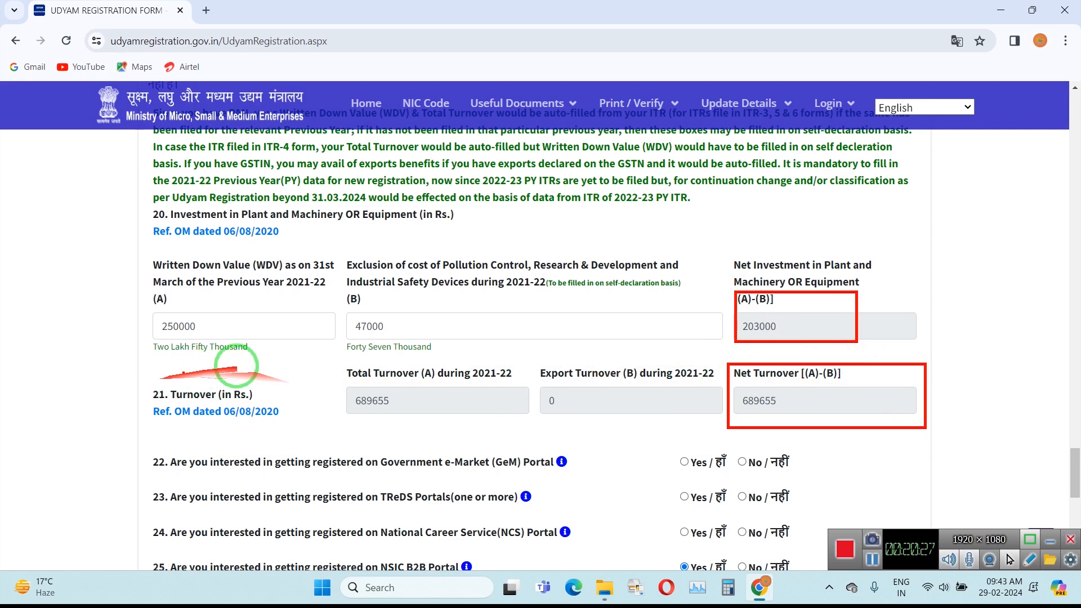
{"action": "left_click_drag", "start_coordinate": [323, 365], "coordinate": [482, 432]}
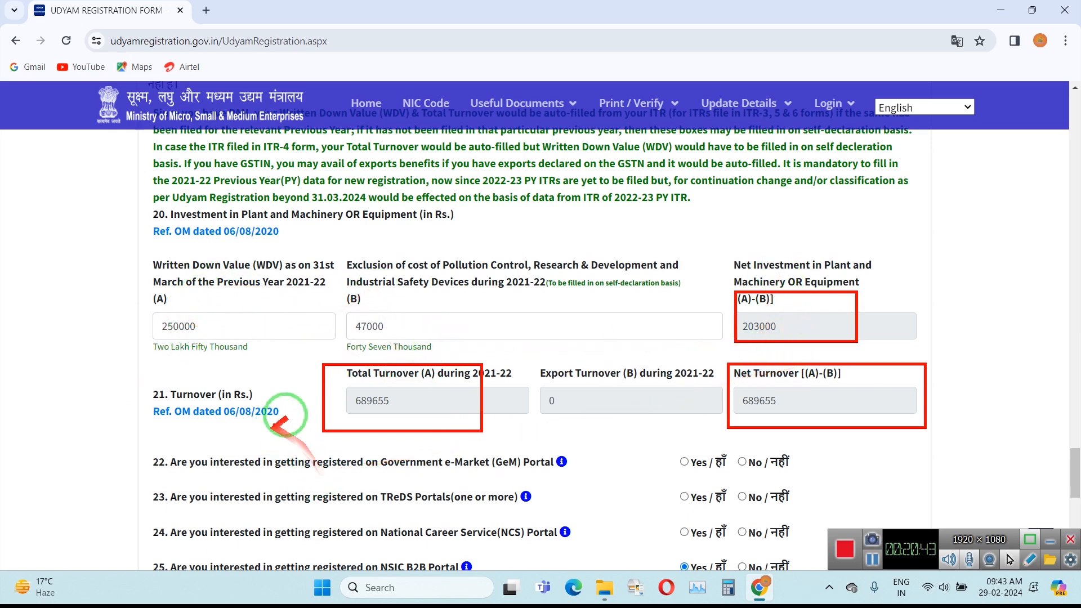
{"action": "scroll", "coordinate": [310, 387], "scroll_direction": "down", "scroll_amount": 3}
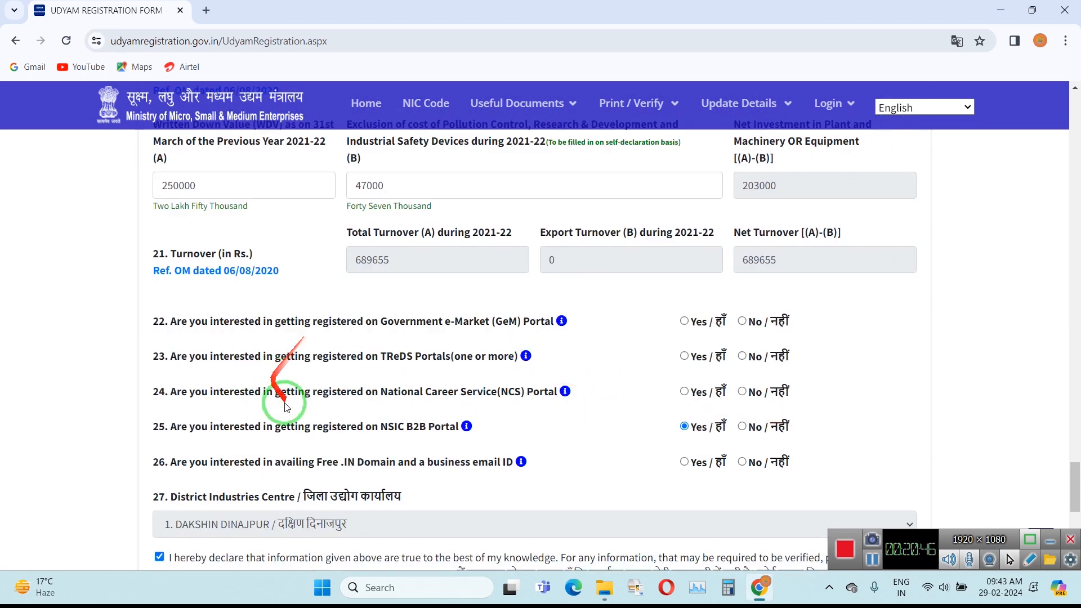
Step: Answer No for GeM, TReDS, NCS, NSIC B2B and the free .IN domain (questions 22–26)
{"action": "scroll", "coordinate": [394, 405], "scroll_direction": "down", "scroll_amount": 1}
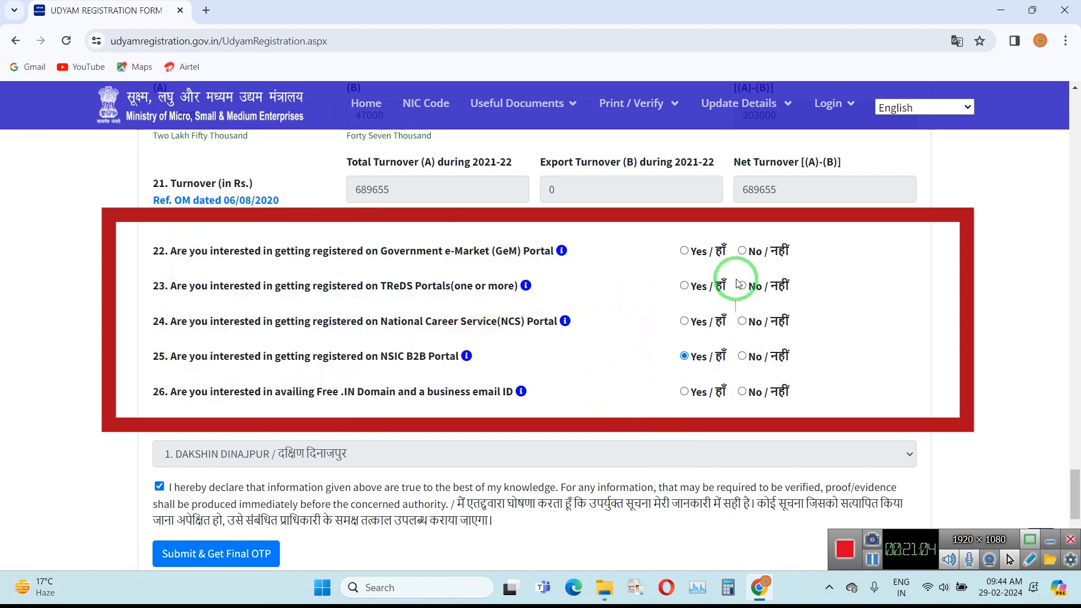
{"action": "left_click", "coordinate": [744, 251]}
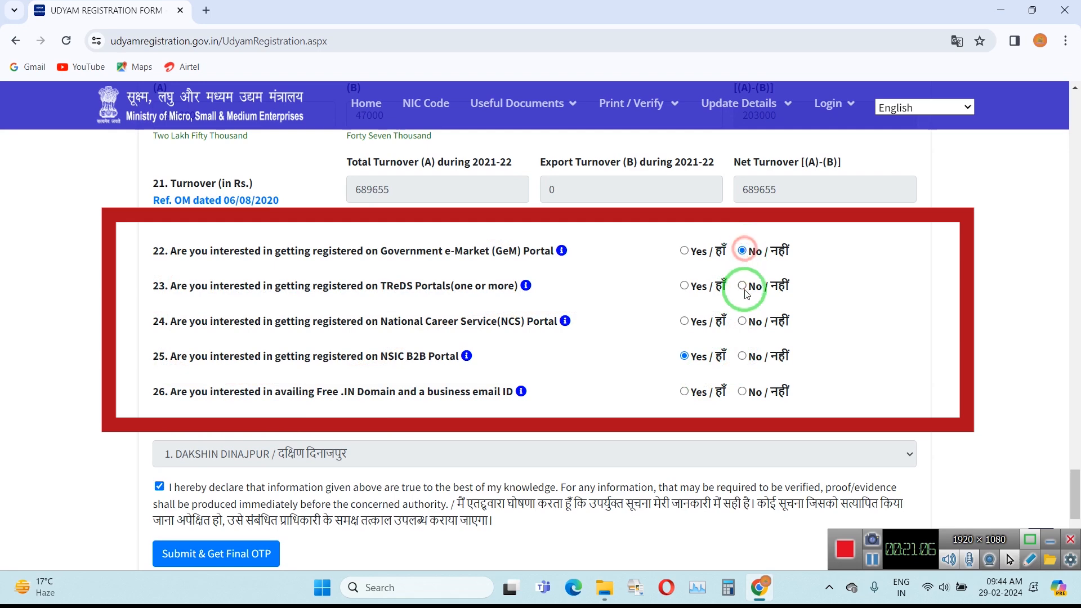
{"action": "left_click", "coordinate": [743, 285]}
{"action": "left_click", "coordinate": [743, 321]}
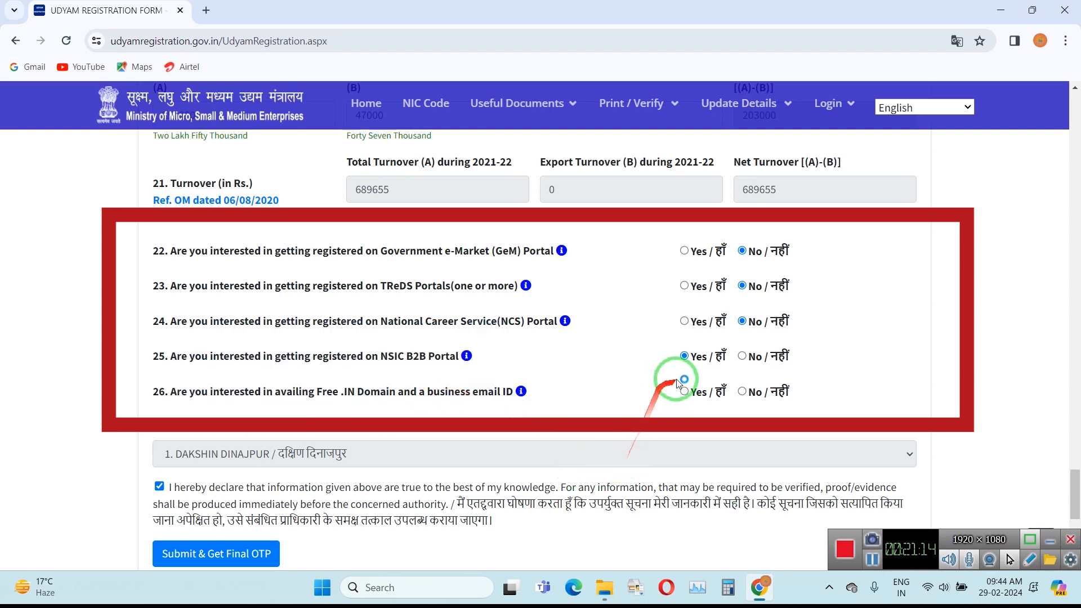
{"action": "left_click", "coordinate": [742, 356]}
{"action": "left_click", "coordinate": [743, 390]}
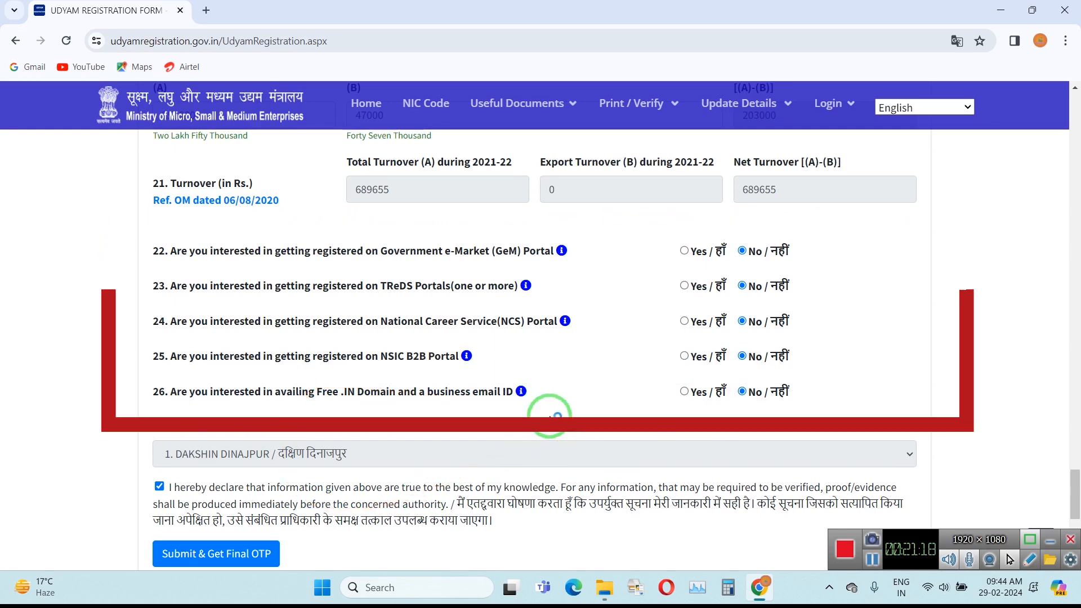
{"action": "scroll", "coordinate": [316, 495], "scroll_direction": "down", "scroll_amount": 1}
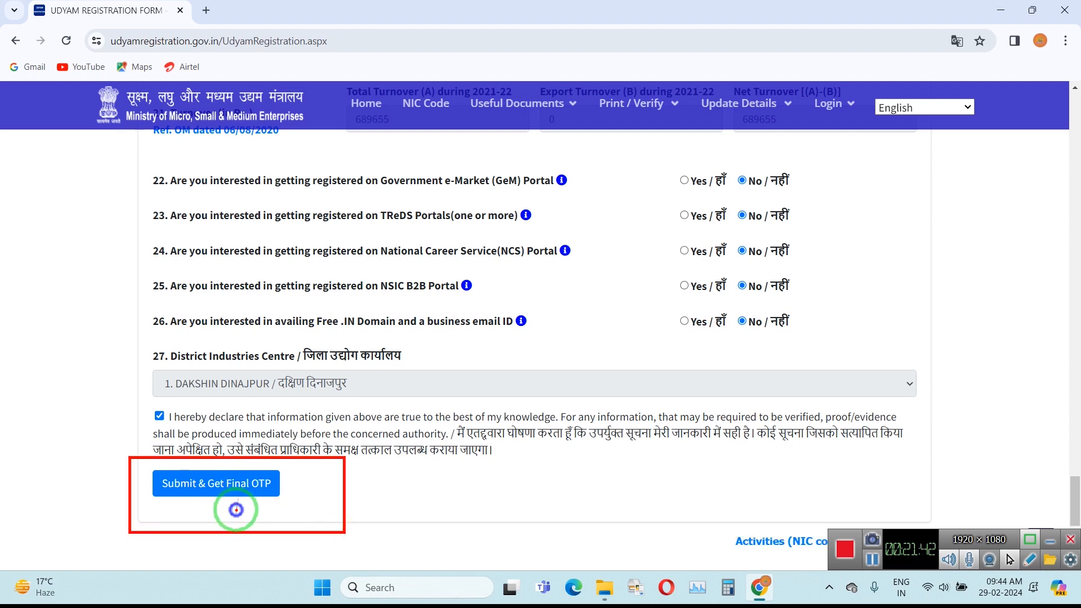
Step: Request the final OTP, enter the mobile OTP and verification code, and final-submit the registration
{"action": "left_click", "coordinate": [228, 491]}
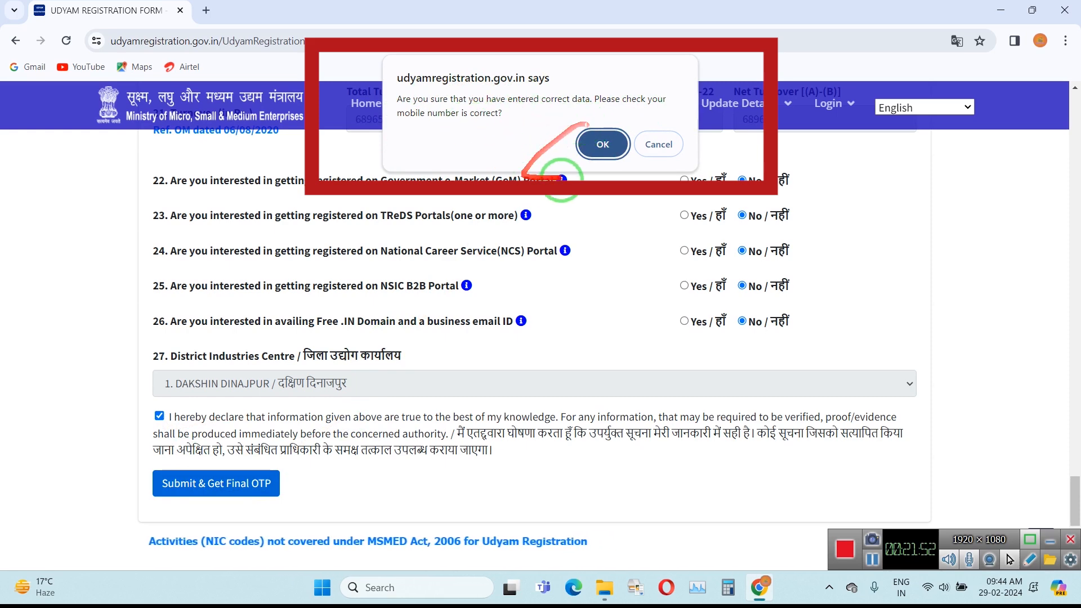
{"action": "left_click", "coordinate": [593, 145]}
{"action": "left_click", "coordinate": [227, 352]}
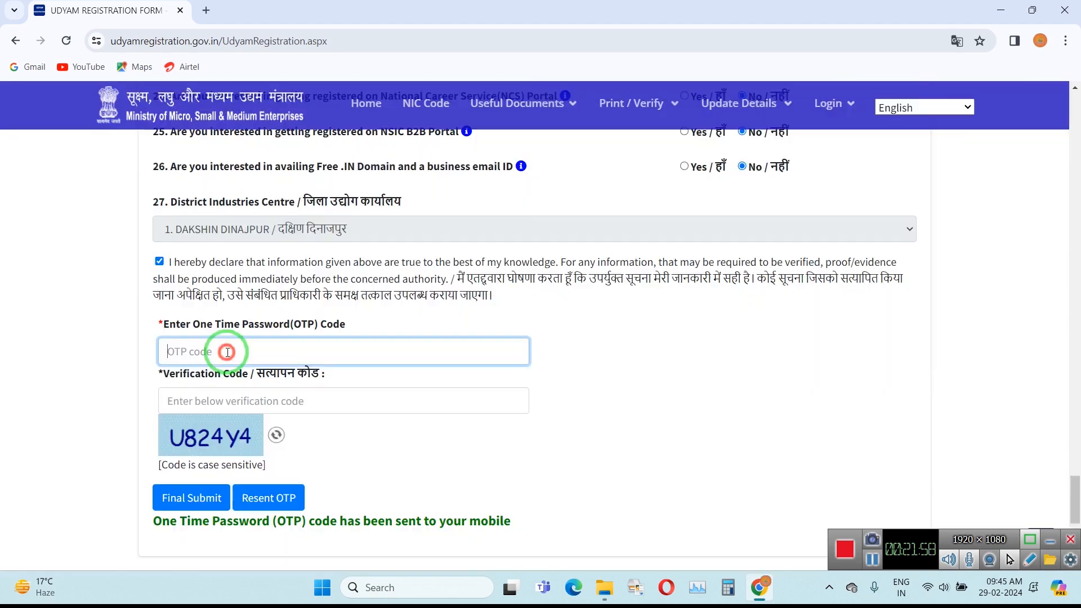
{"action": "left_click", "coordinate": [224, 404]}
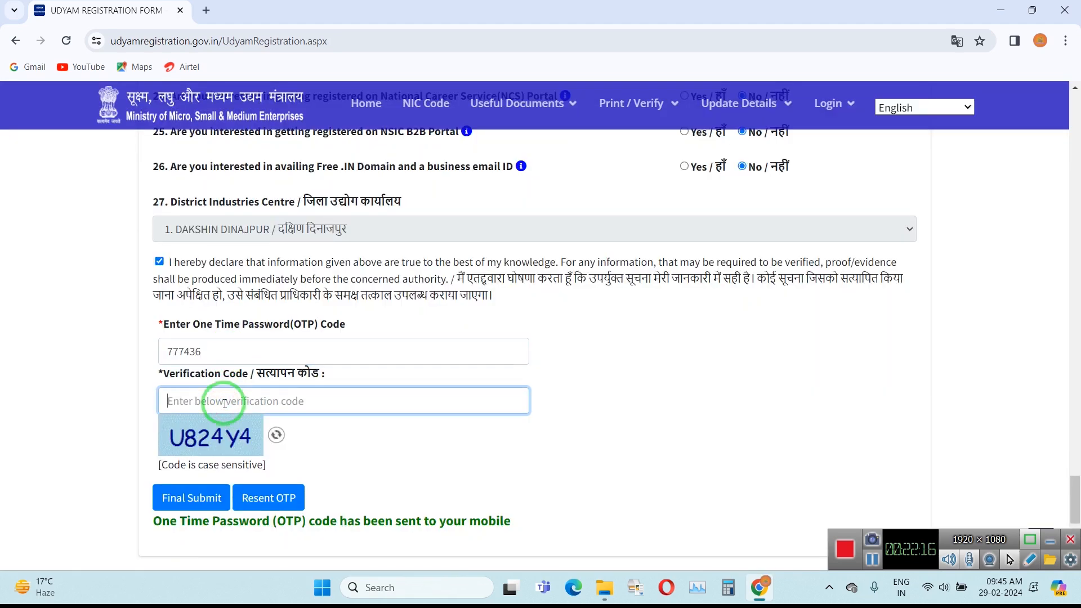
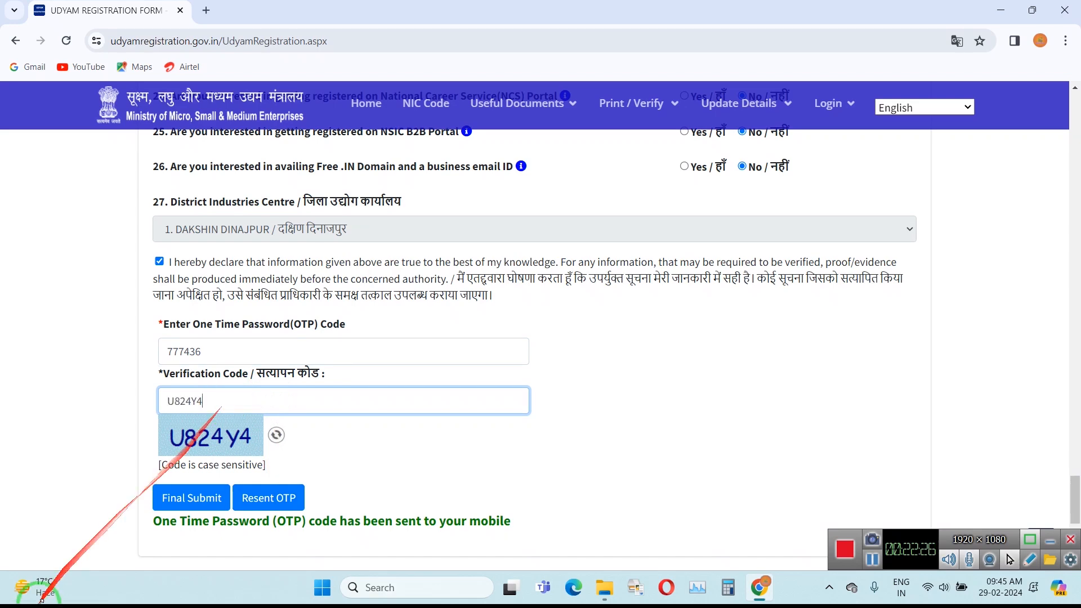
{"action": "left_click", "coordinate": [186, 501]}
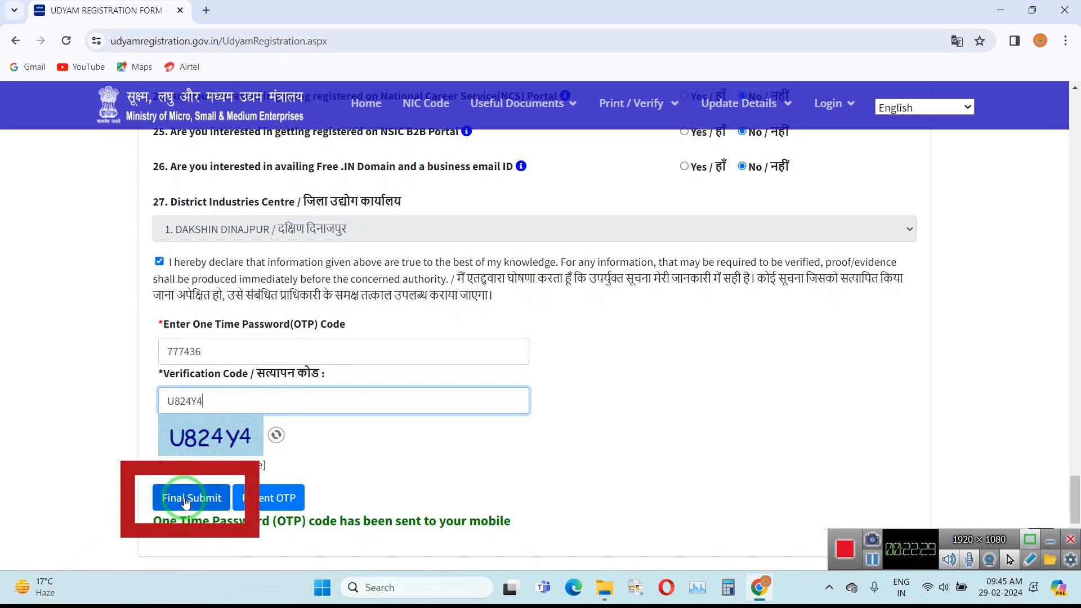
{"action": "left_click", "coordinate": [186, 504]}
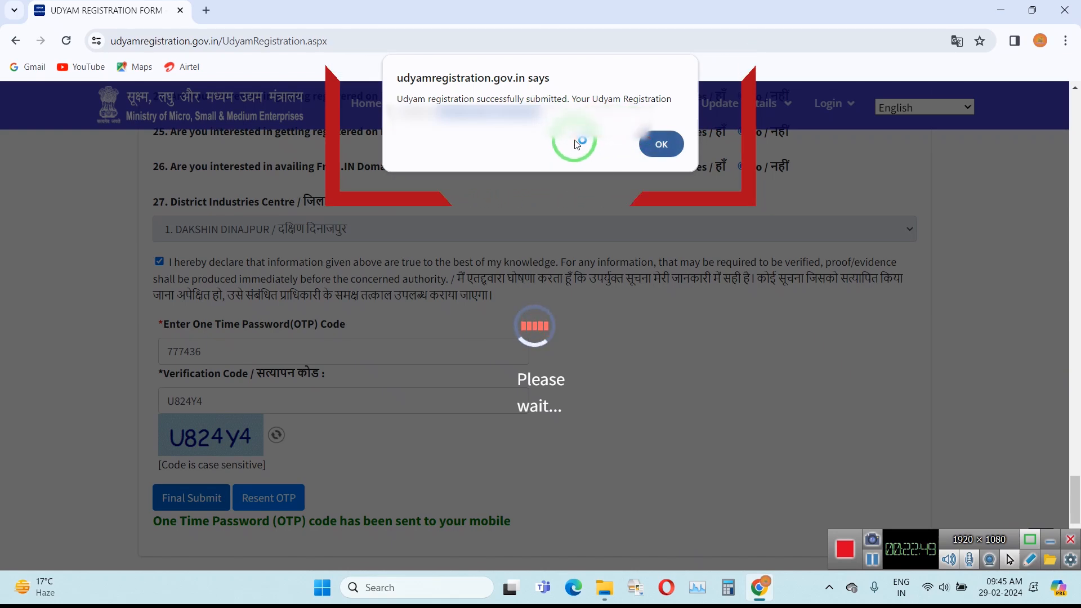
Step: Dismiss the 'Udyam registration successfully submitted' alert with OK
{"action": "left_click", "coordinate": [660, 145]}
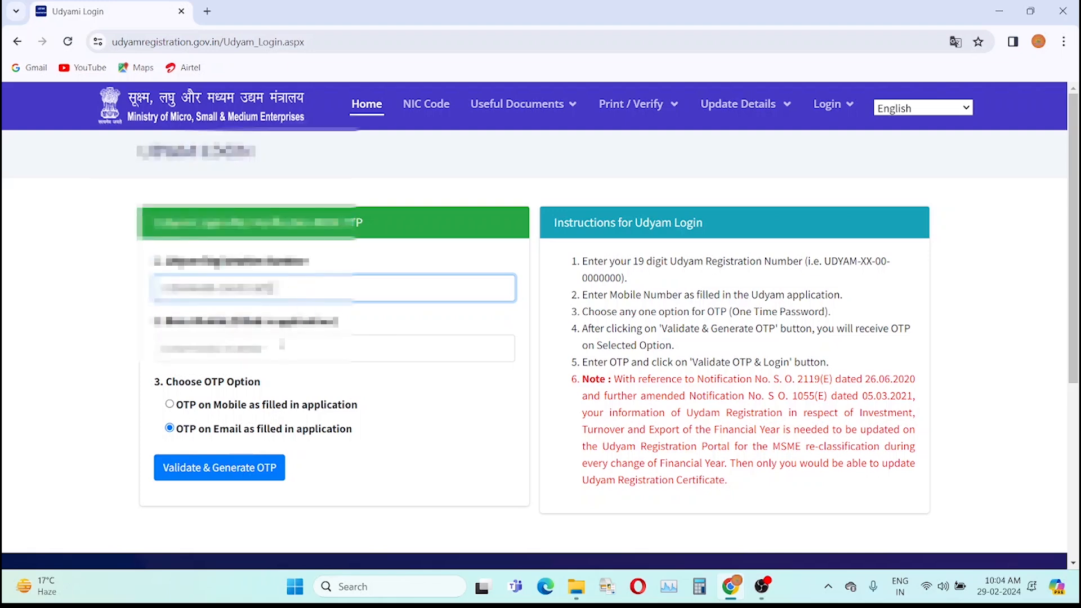
Step: Log in with the registered mobile number and a mobile OTP to view the registration certificate
{"action": "left_click", "coordinate": [282, 346]}
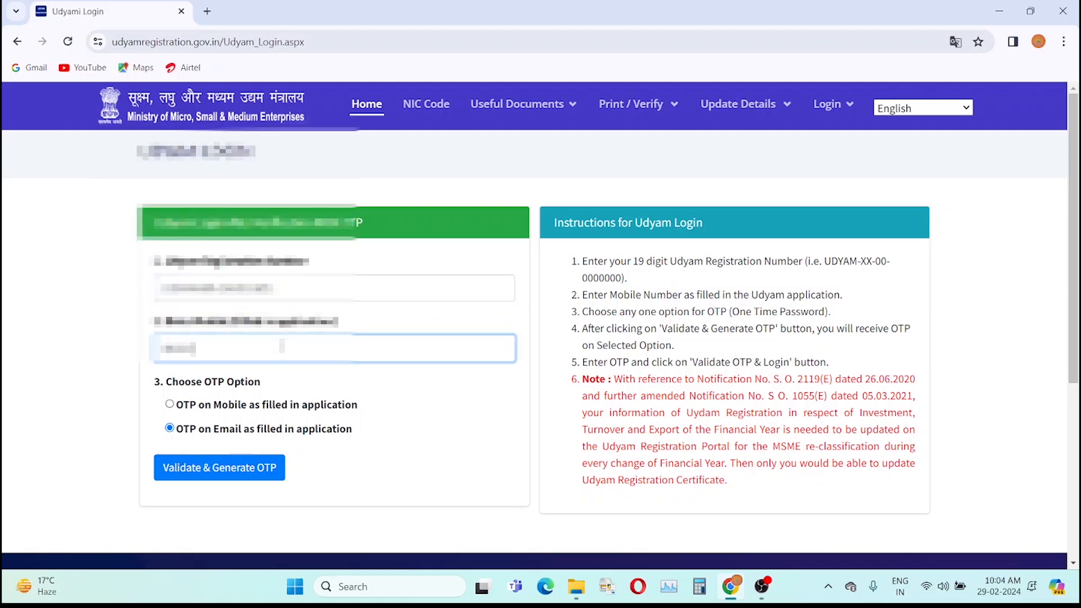
{"action": "left_click", "coordinate": [170, 405]}
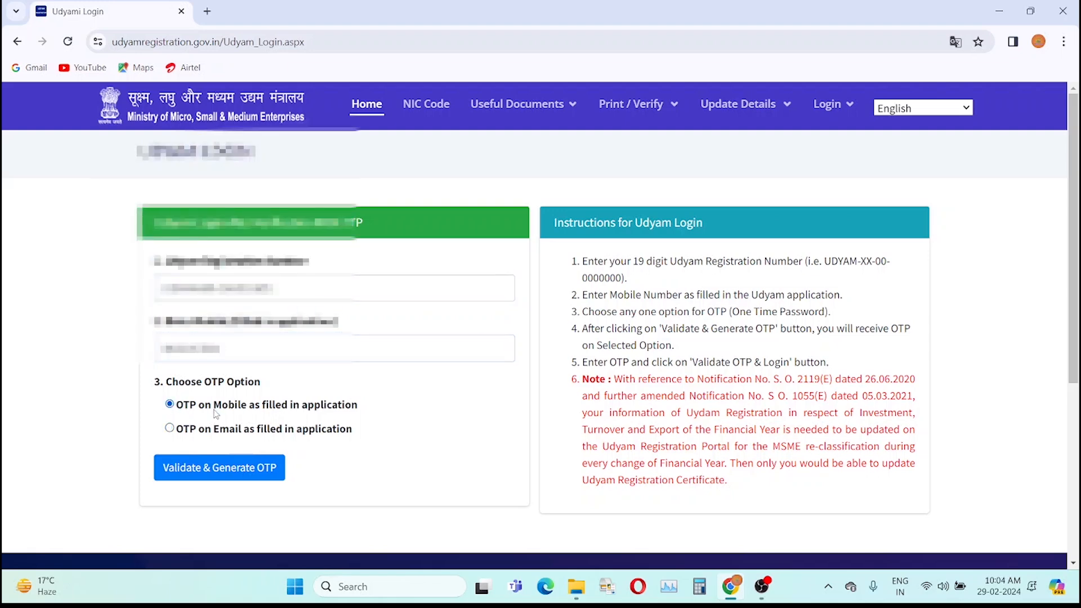
{"action": "left_click", "coordinate": [215, 475]}
{"action": "left_click", "coordinate": [269, 488]}
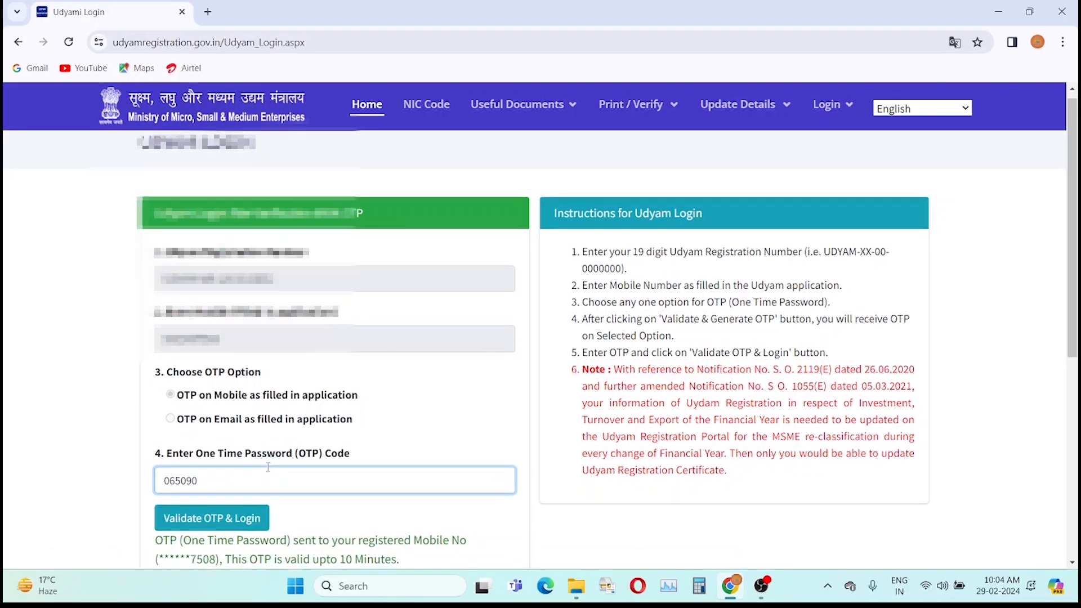
{"action": "scroll", "coordinate": [209, 474], "scroll_direction": "down", "scroll_amount": 1}
{"action": "left_click", "coordinate": [208, 459]}
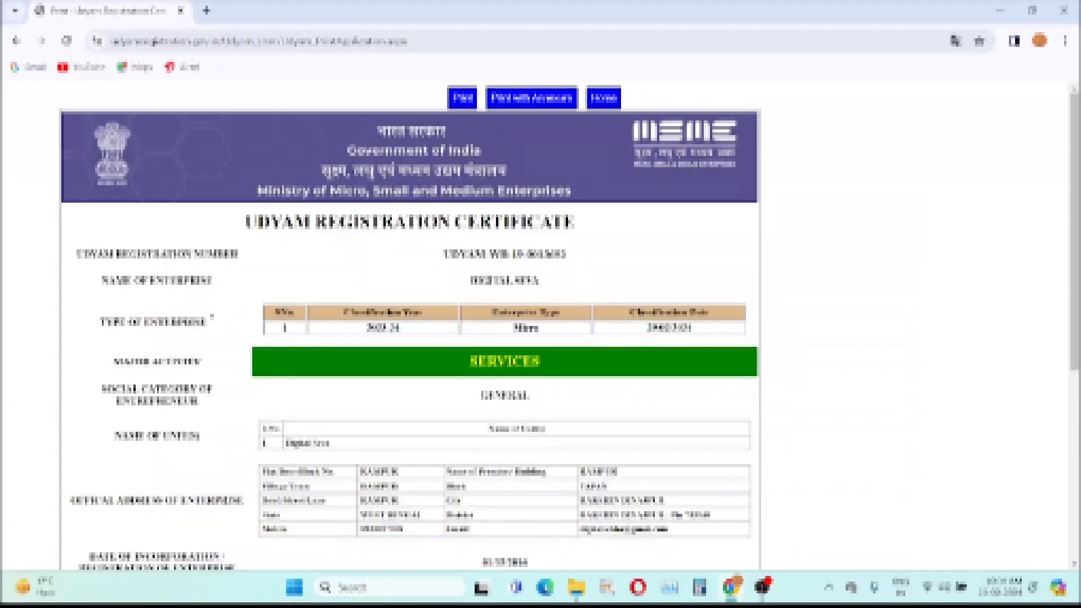
Step: Expand More settings in the Save as PDF dialog to show paper size, margins and scale
{"action": "scroll", "coordinate": [471, 415], "scroll_direction": "down", "scroll_amount": 2}
{"action": "scroll", "coordinate": [471, 415], "scroll_direction": "up", "scroll_amount": 2}
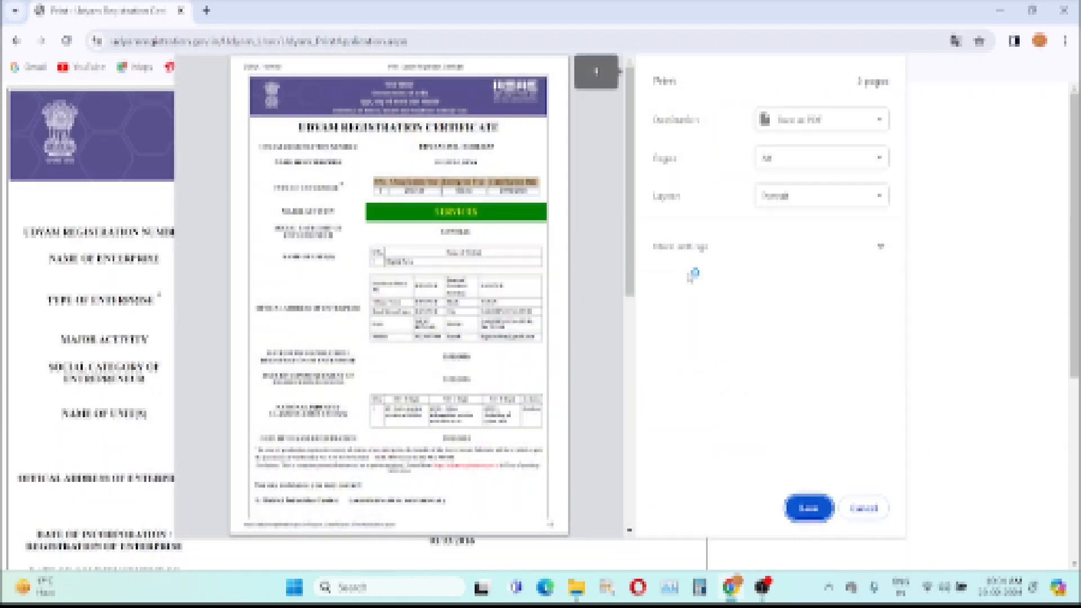
{"action": "left_click", "coordinate": [695, 256]}
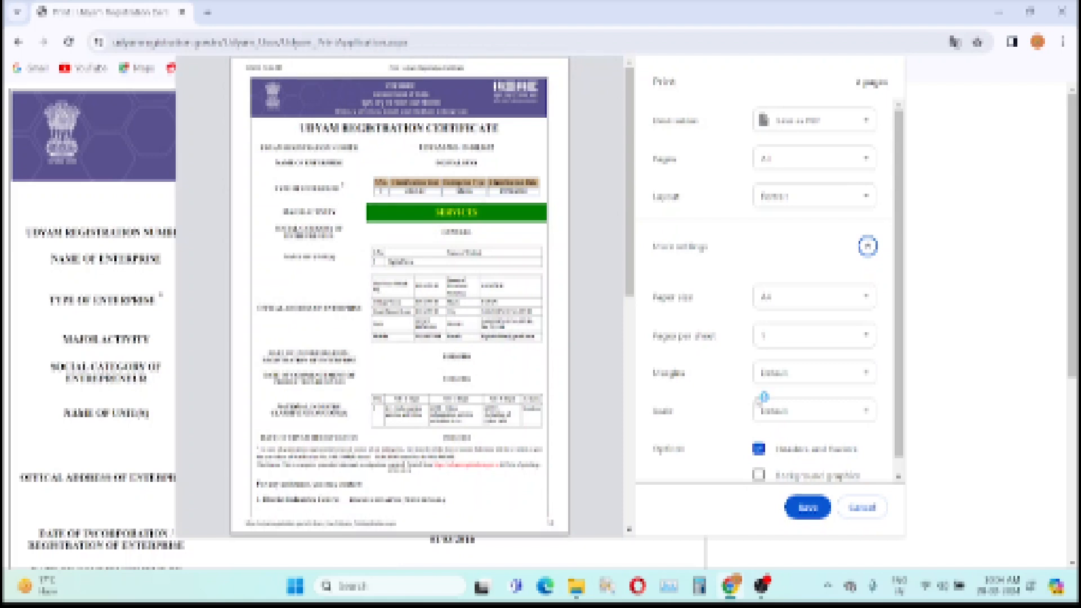